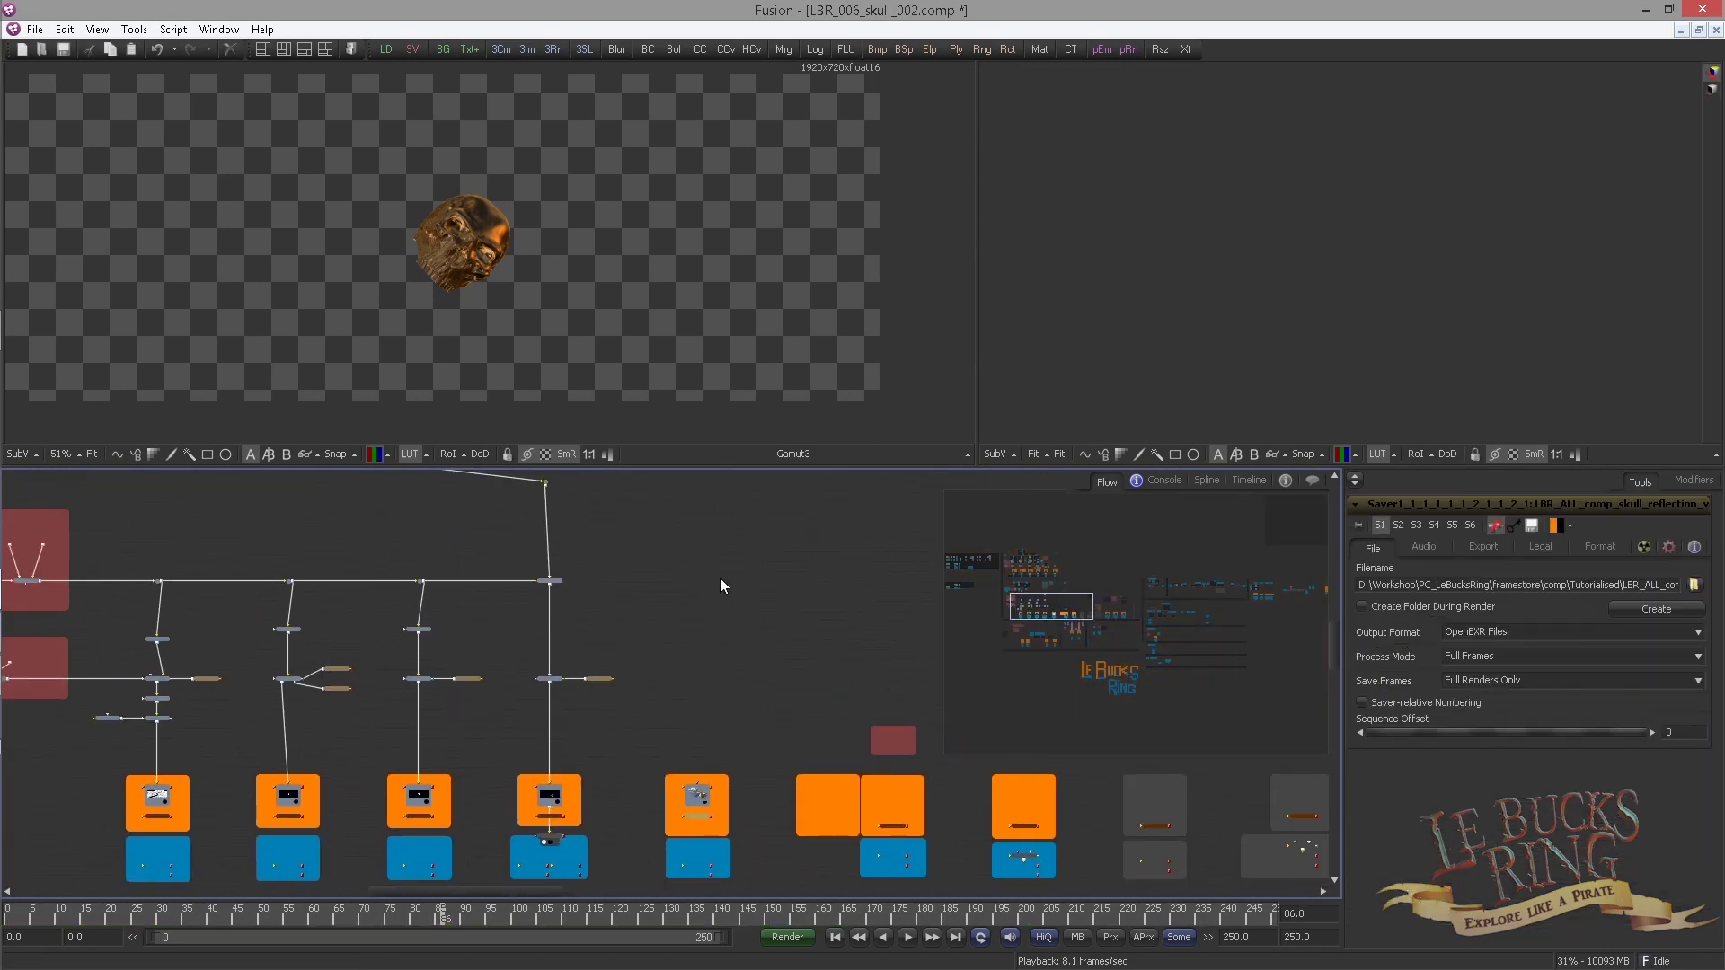
Locate the existing Reflect2 node in the Skull_Reflect group and view its material in the empty viewer
drag(708, 637, 712, 762)
scroll(713, 762, up, 1)
scroll(413, 610, up, 2)
drag(418, 616, 528, 735)
scroll(337, 666, up, 2)
drag(337, 666, 560, 697)
scroll(560, 698, up, 3)
drag(301, 648, 1272, 266)
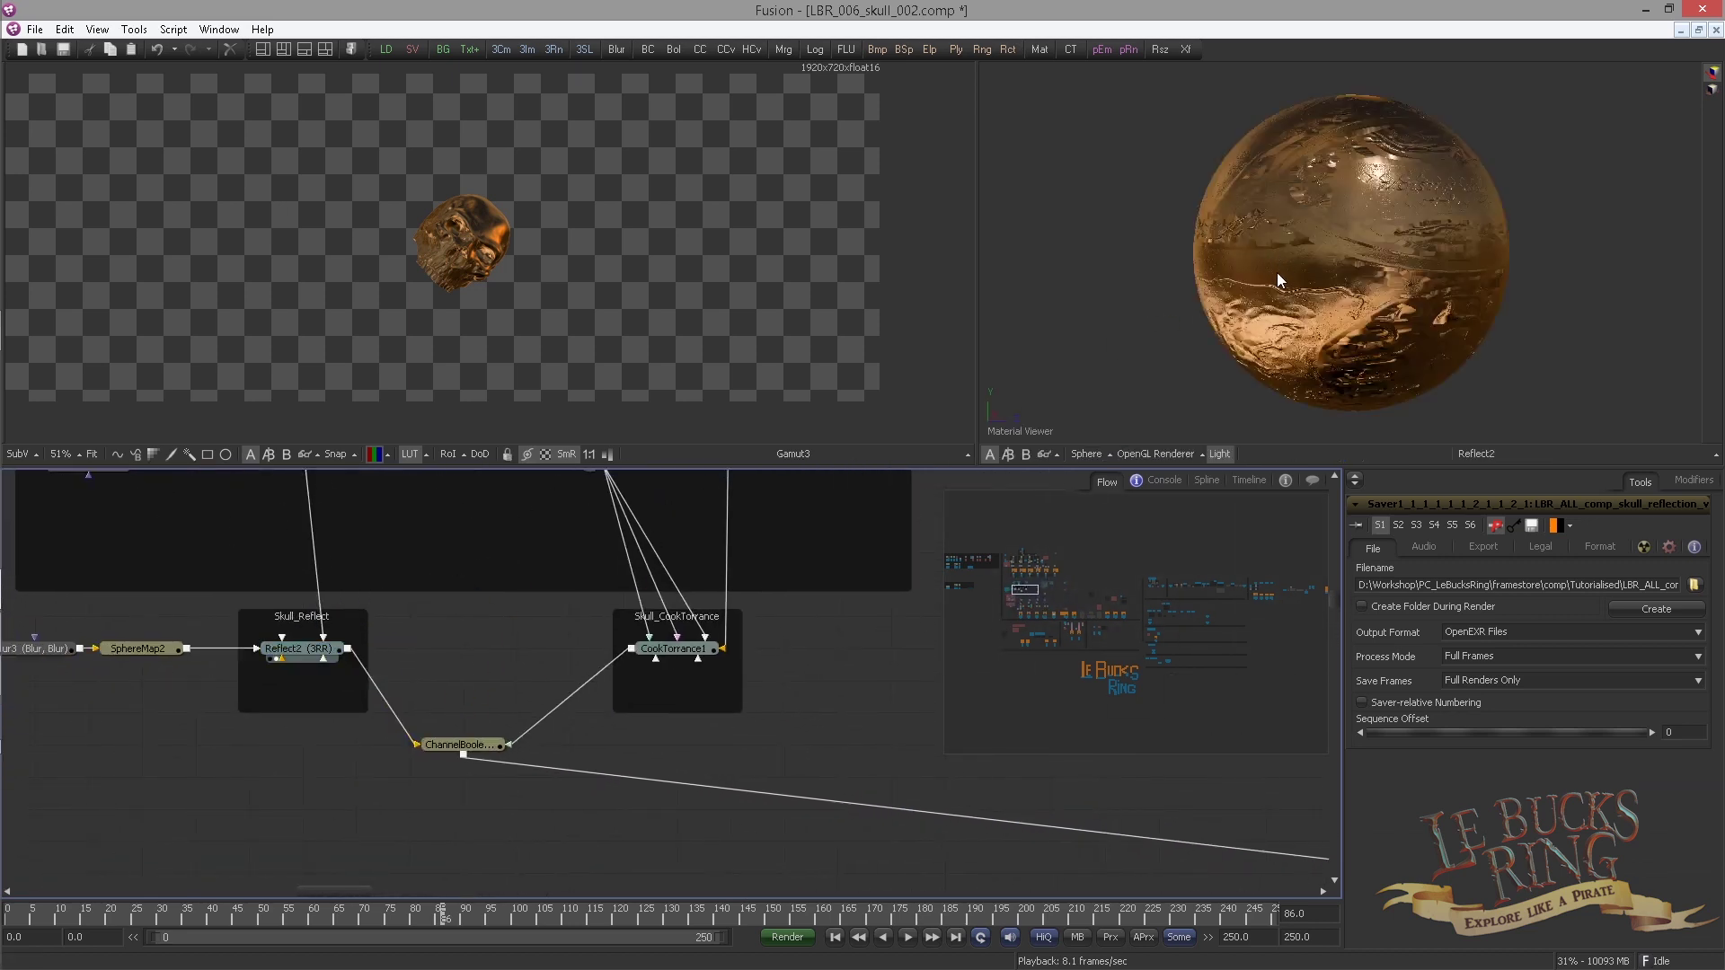
Add a Reflect material node inside the Skull_Reflection_shader group
drag(840, 709, 130, 706)
scroll(682, 718, down, 2)
drag(787, 737, 429, 728)
scroll(539, 725, up, 2)
scroll(444, 728, up, 2)
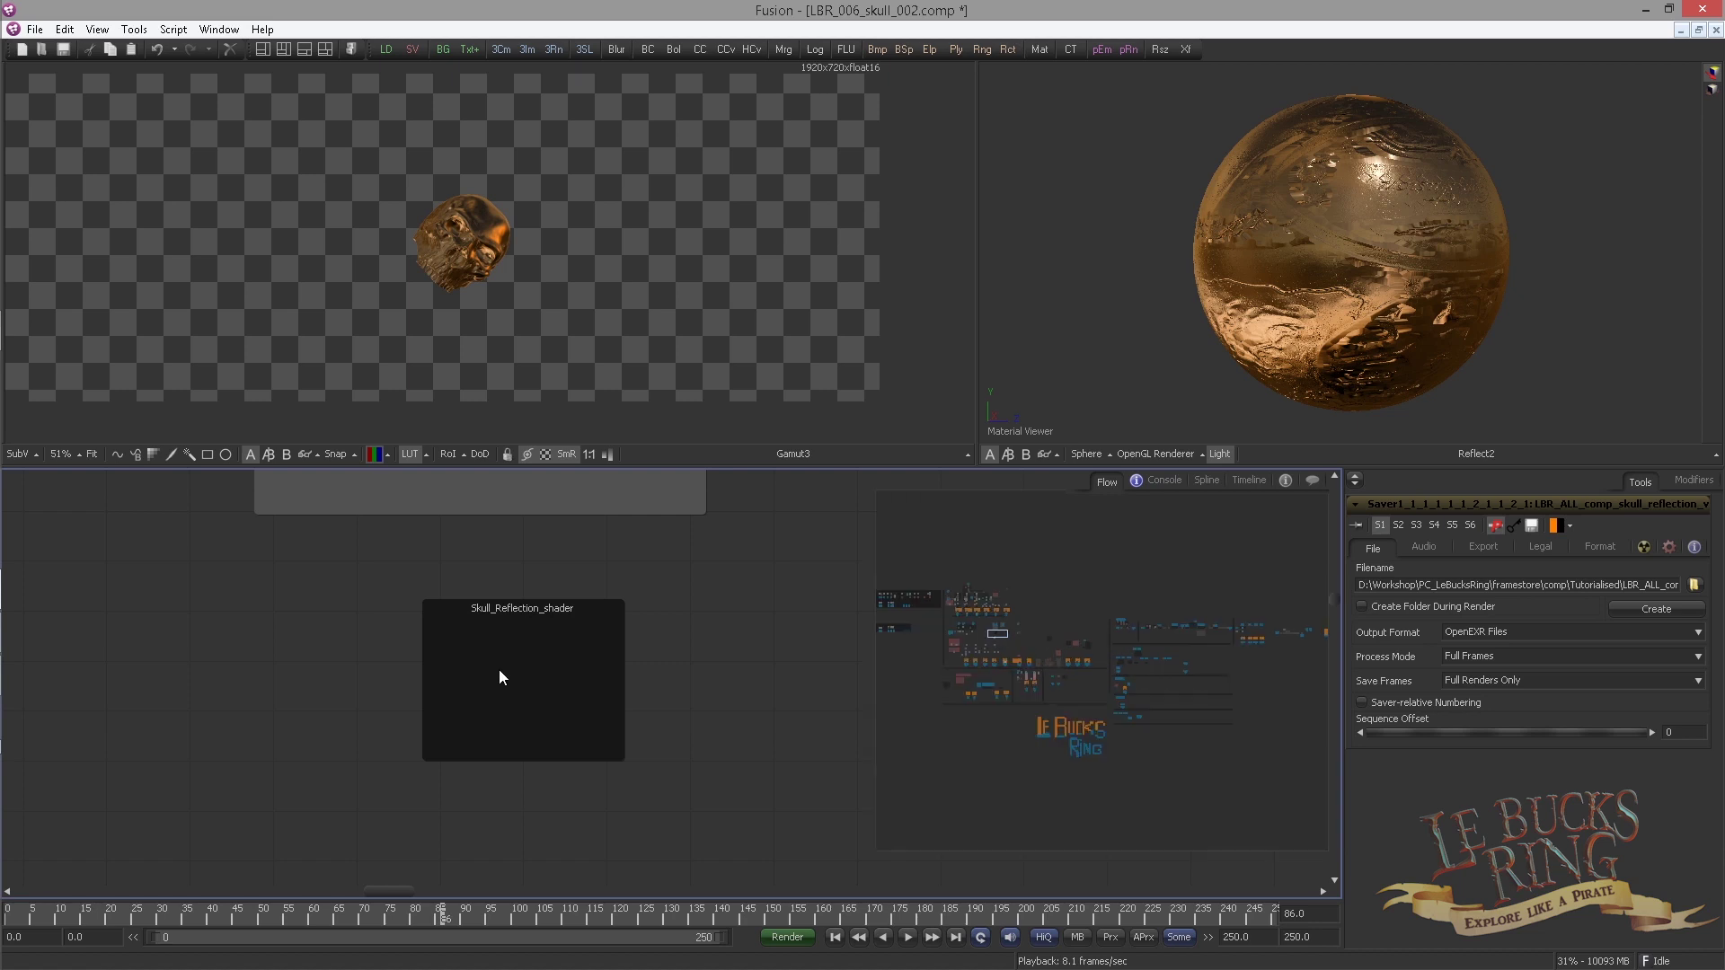
key(ctrl+space)
text(ref)
key(Return)
Add a ReplaceMaterial3D node fed by Reflect3 and connect its output to the node in the orange box beside the existing branches
scroll(493, 671, down, 3)
scroll(449, 535, down, 1)
key(ctrl+space)
text(repl)
key(Return)
drag(542, 600, 573, 668)
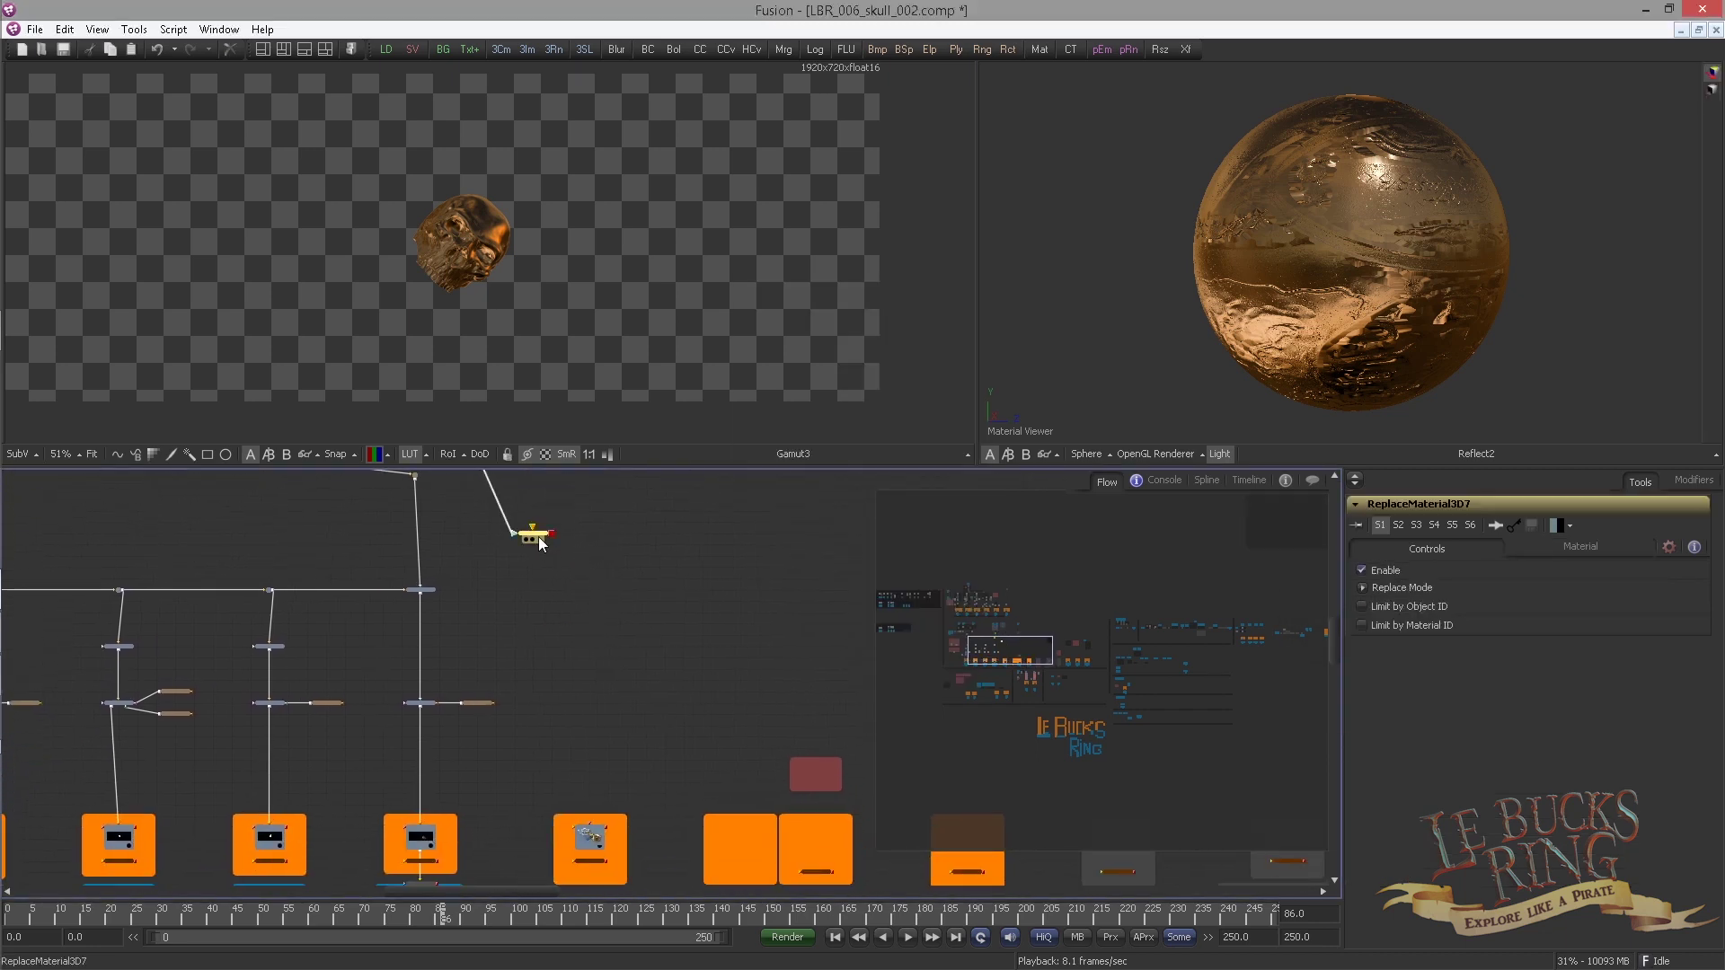
drag(531, 535, 589, 835)
drag(574, 535, 574, 580)
drag(487, 549, 557, 779)
Insert and position a pipe router on the link from Reflect3 to the new ReplaceMaterial3D, and preview Reflect3 in the material viewer
scroll(557, 780, up, 4)
alt+click(611, 717)
drag(612, 717, 676, 651)
drag(453, 494, 347, 515)
scroll(347, 515, up, 2)
drag(393, 610, 1078, 377)
drag(472, 623, 470, 640)
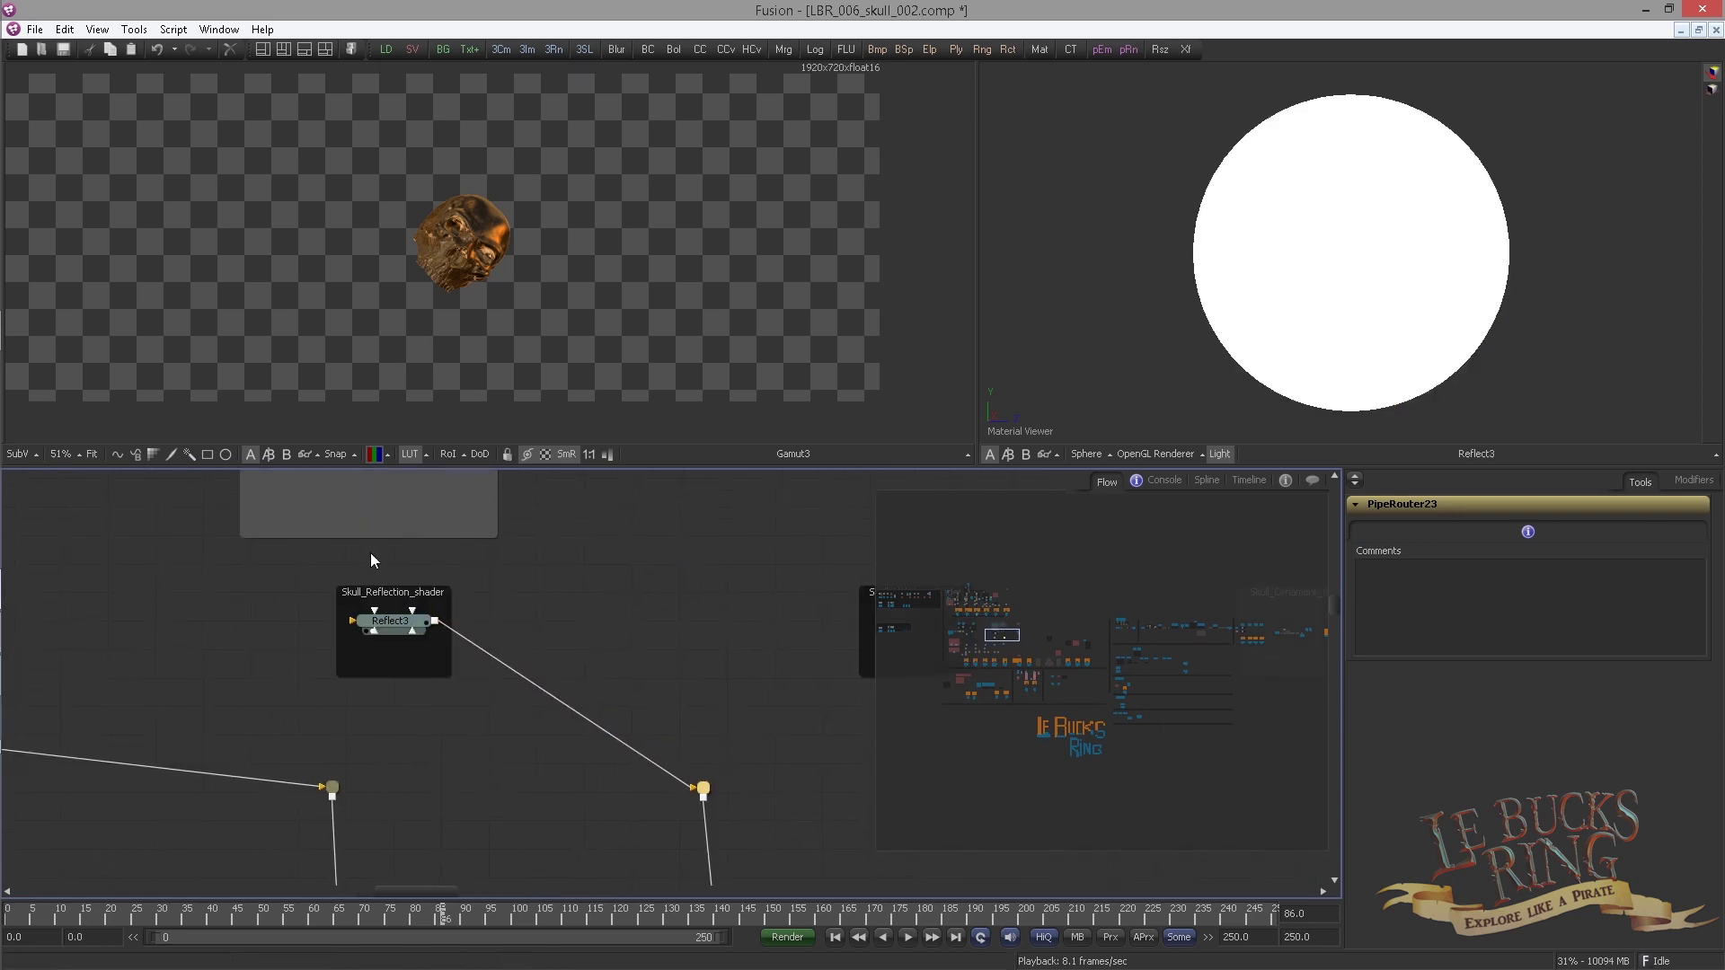
Add a Blinn material node beside Reflect3 and set its diffuse color to black
click(525, 607)
key(ctrl+space)
text(bl)
key(Return)
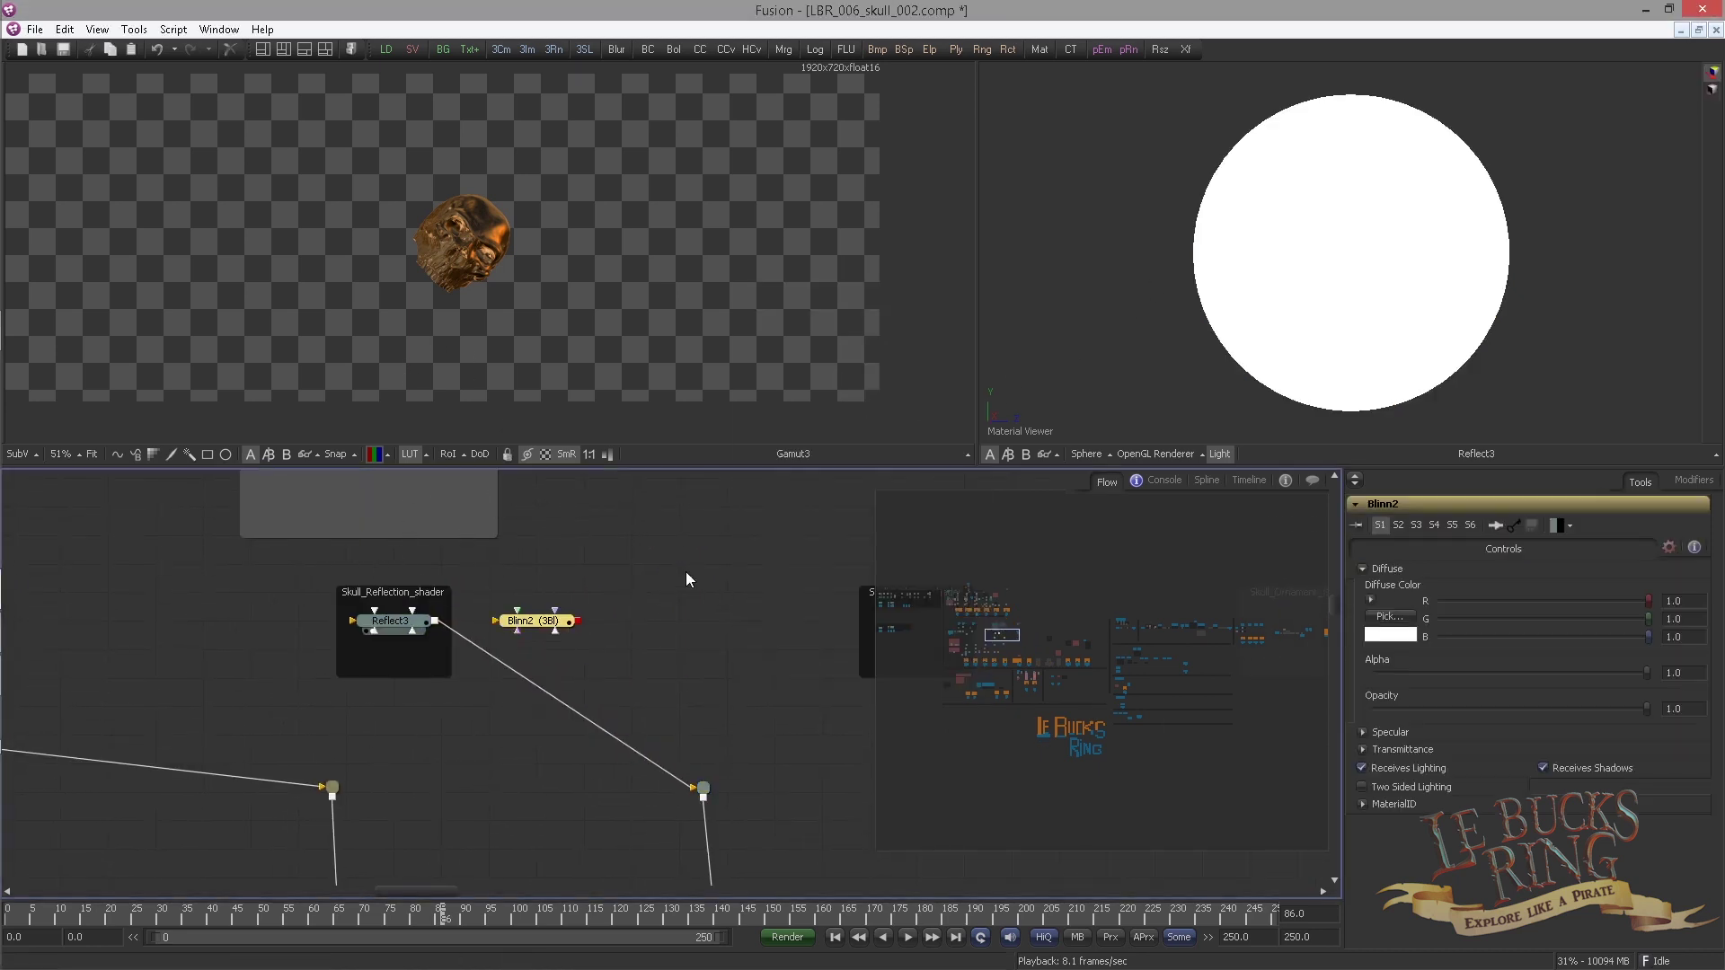
click(1370, 600)
drag(1527, 710, 1507, 756)
Connect Blinn2 to Reflect3's Background Material input and set the Blinn's specular intensity to 0
drag(577, 621, 388, 629)
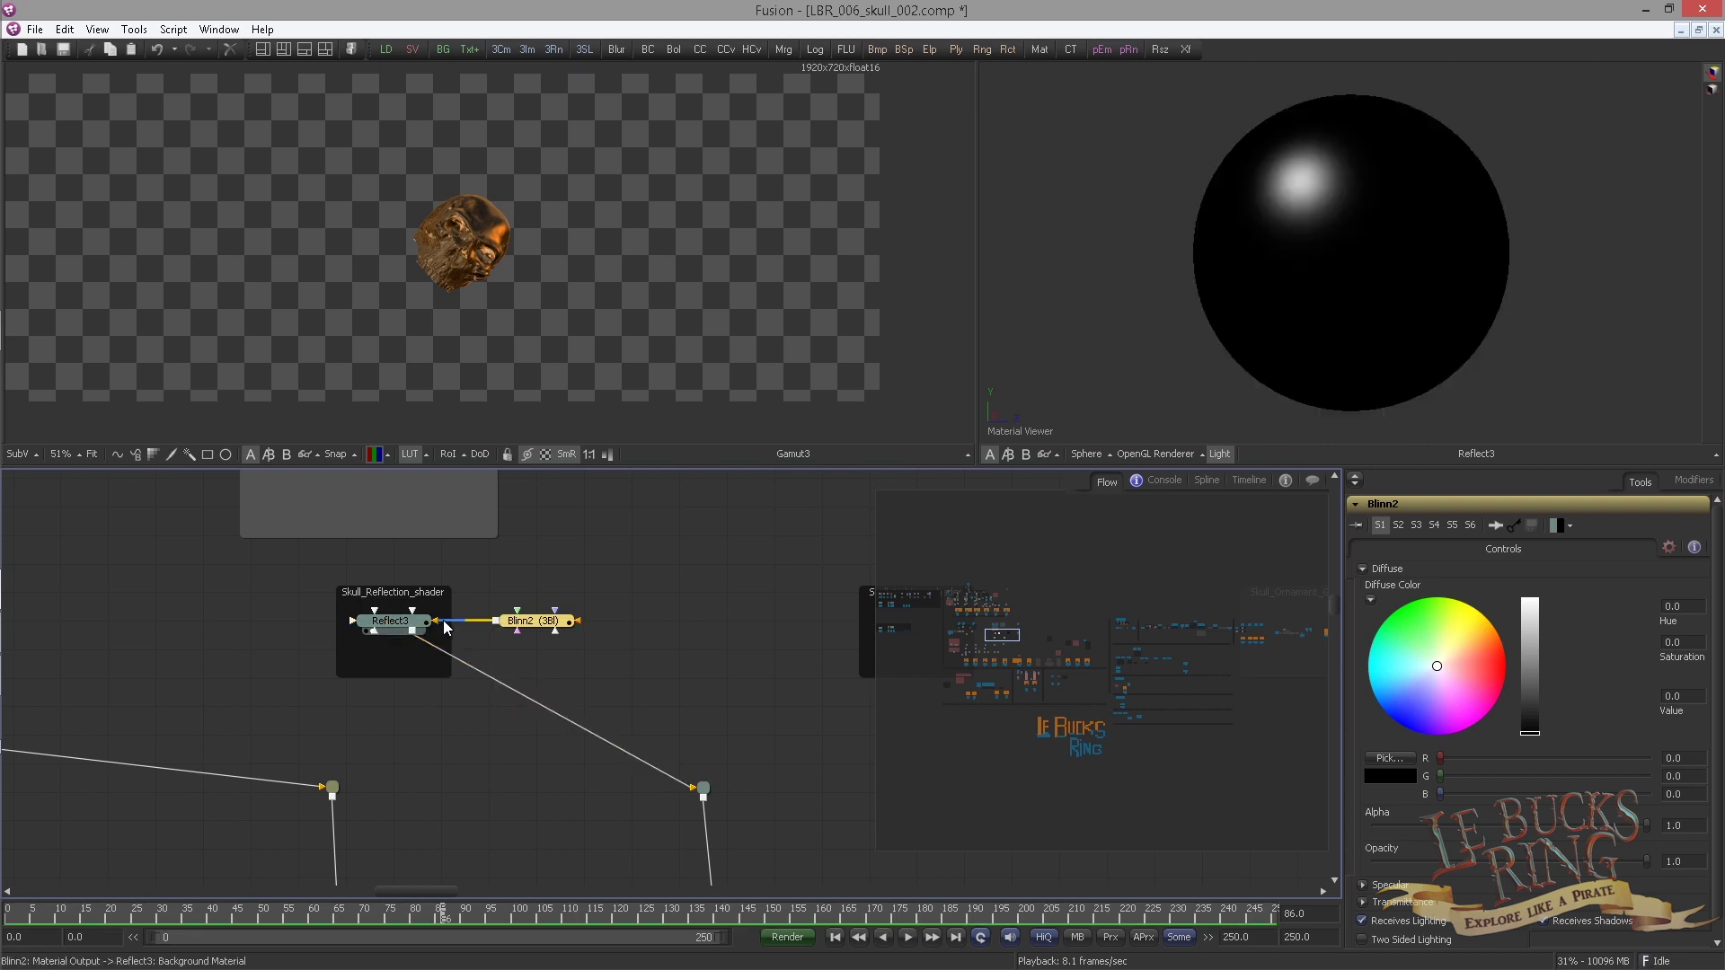
right_click(412, 626)
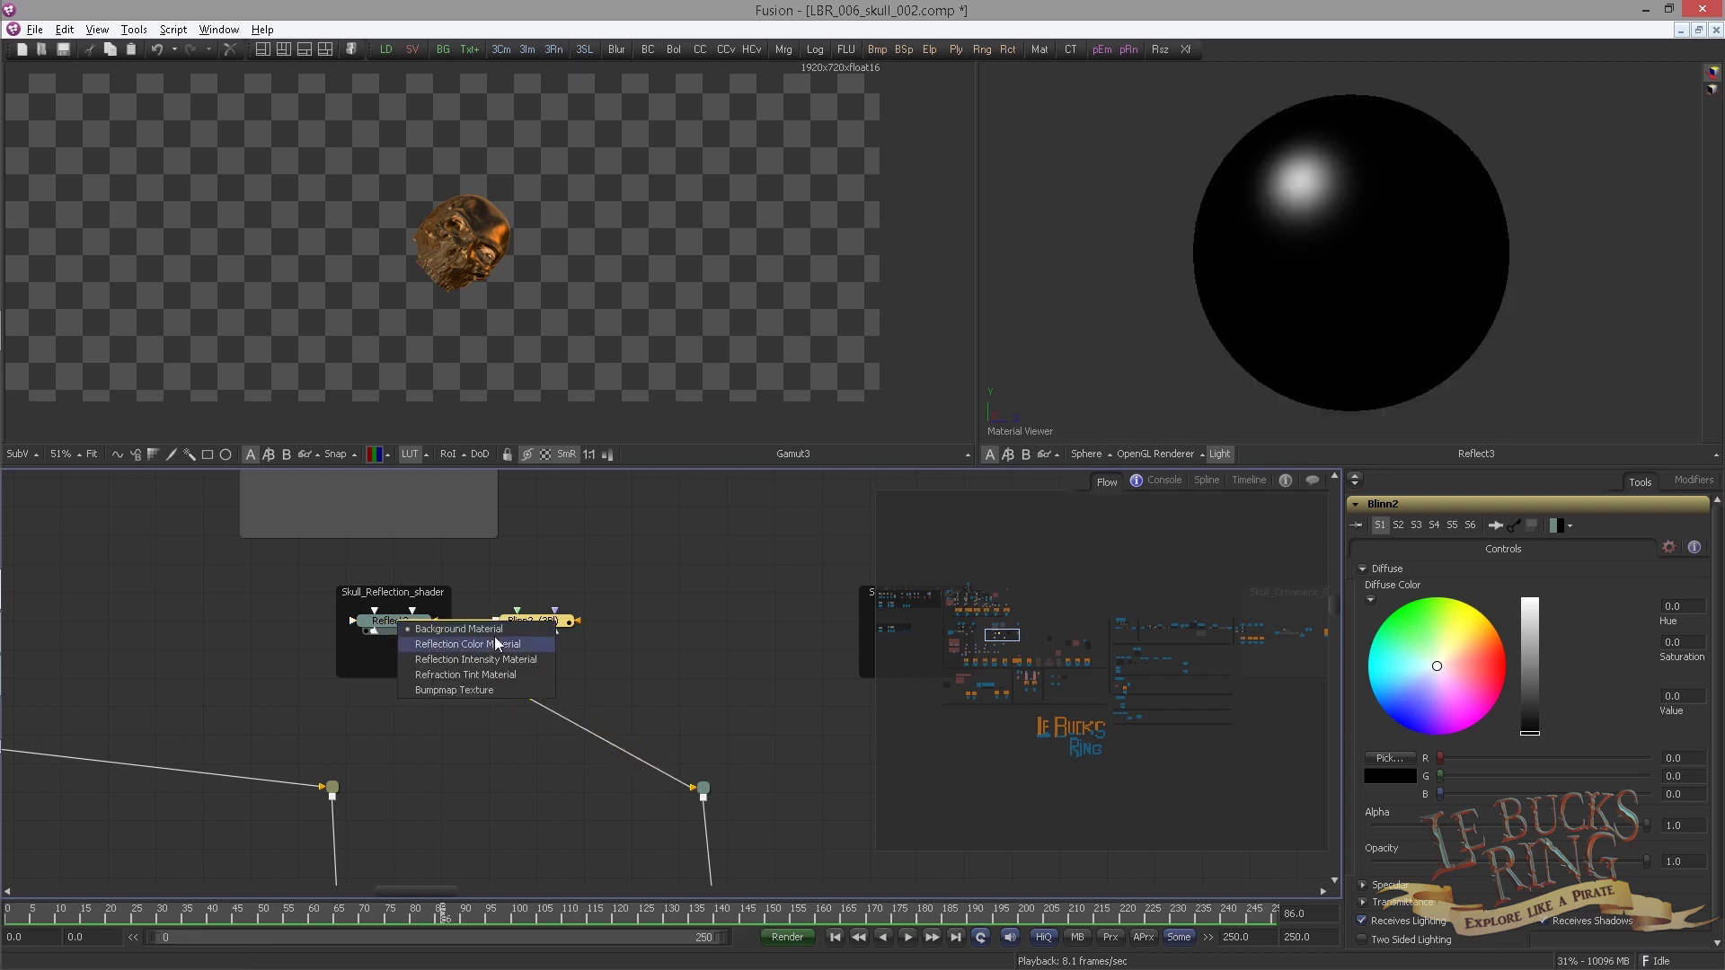
click(440, 630)
click(1366, 882)
scroll(1527, 854, down, 3)
drag(1650, 828, 1270, 828)
Locate the unconnected studio image instance in the HDRI group and view it in place of the material preview
drag(346, 602, 601, 627)
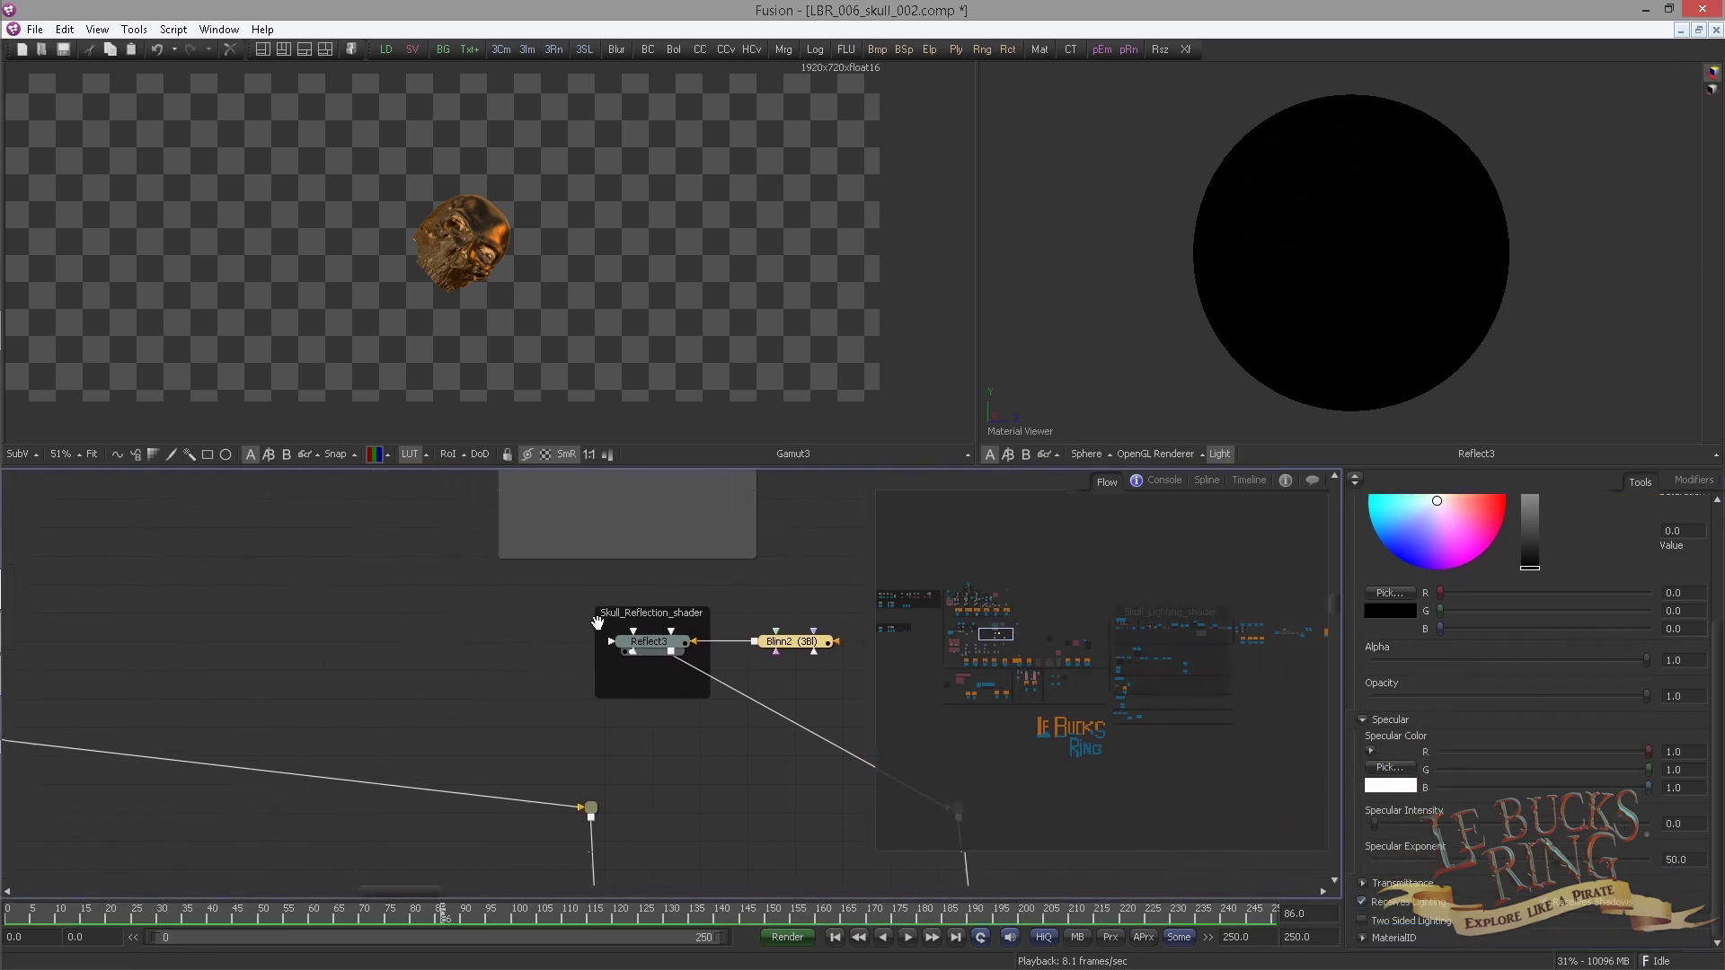
scroll(600, 623, down, 3)
drag(365, 592, 591, 612)
drag(225, 658, 533, 659)
scroll(306, 635, up, 3)
scroll(431, 659, up, 2)
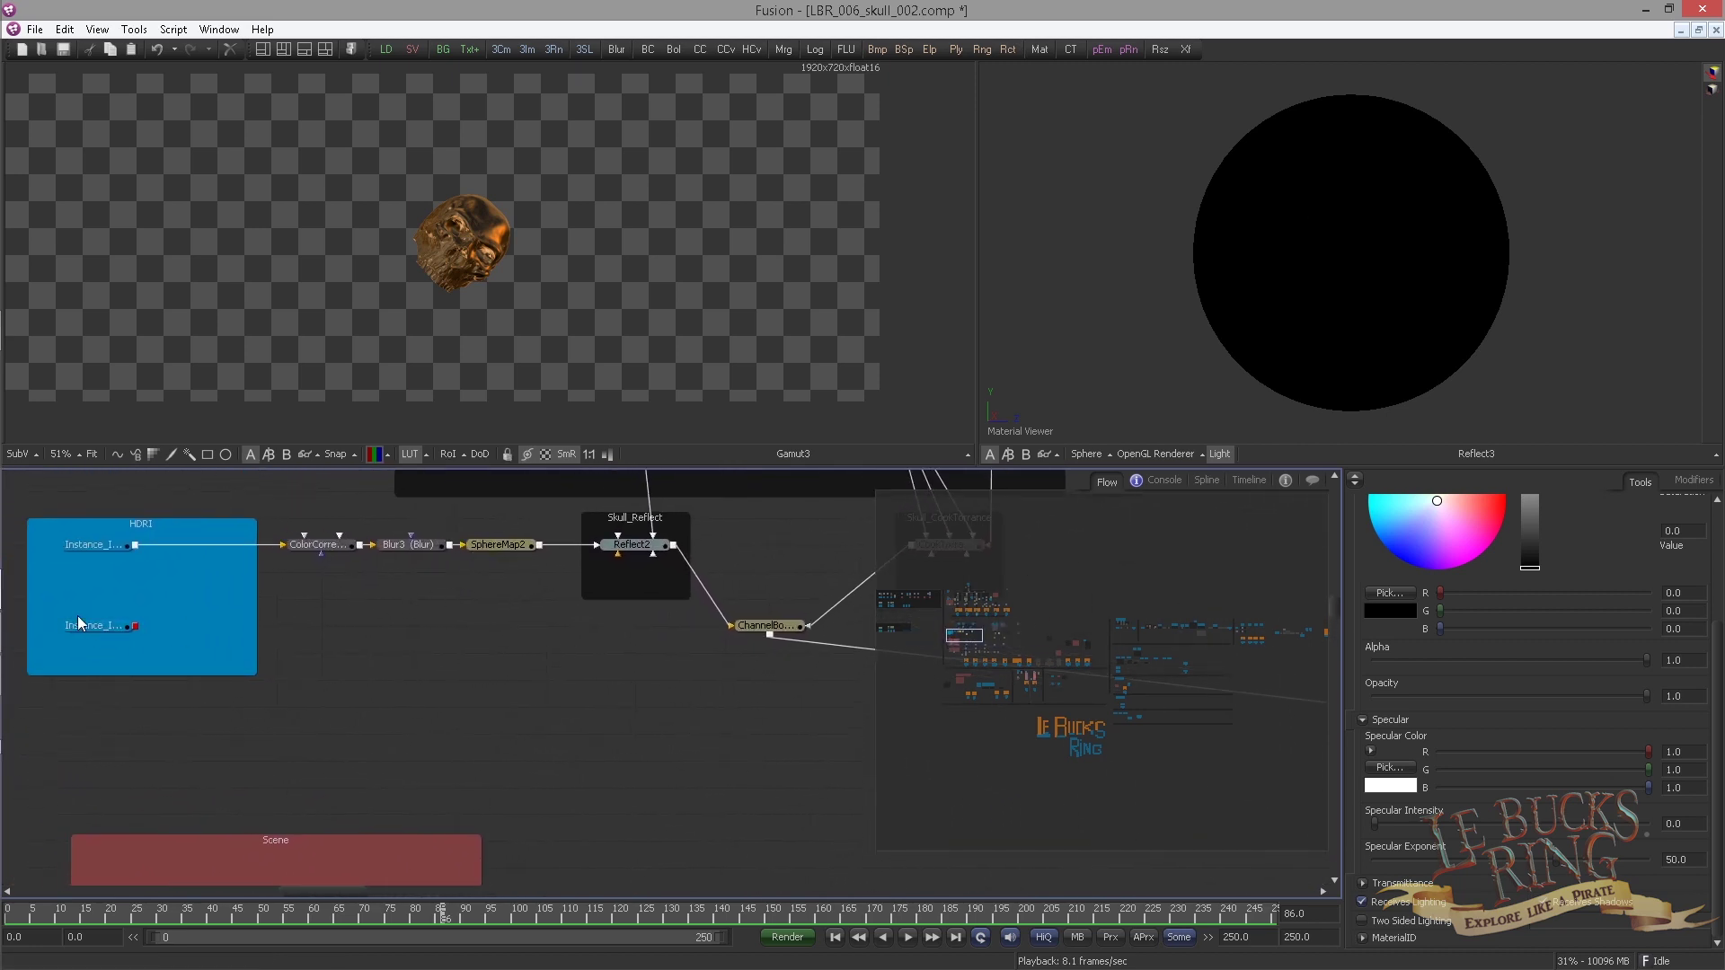
drag(814, 434, 1075, 358)
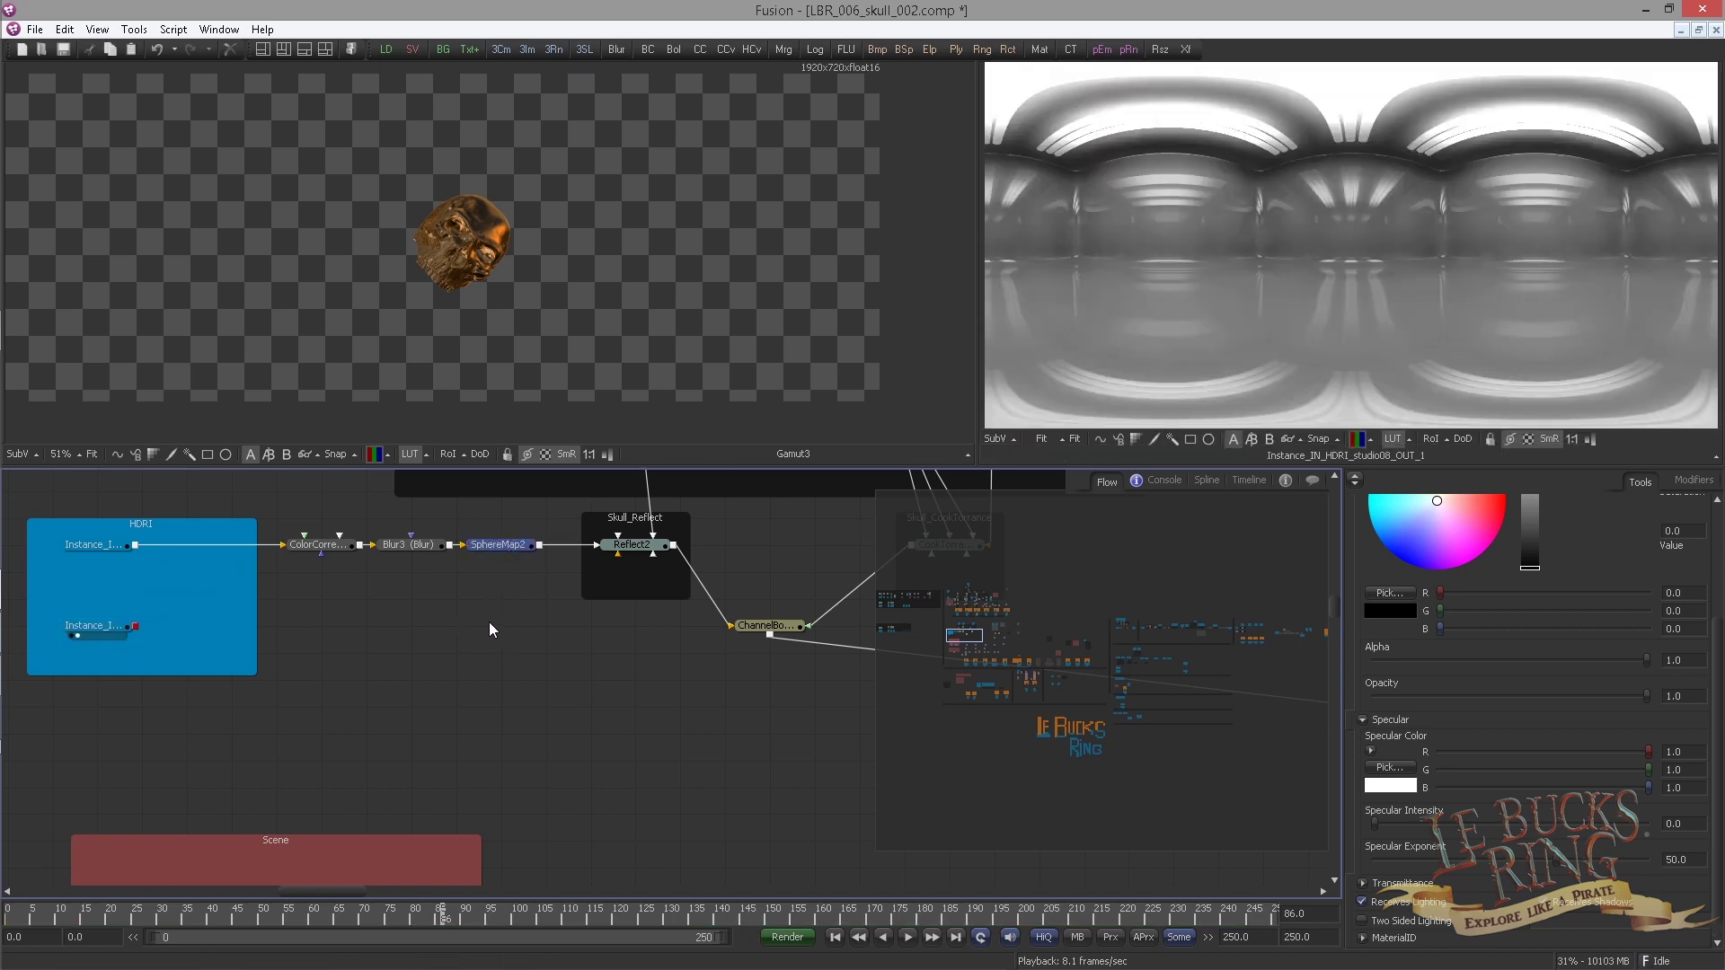
Paste a copy of SphereMap2 below the original and feed it with the studio HDRI instance
key(ctrl+v)
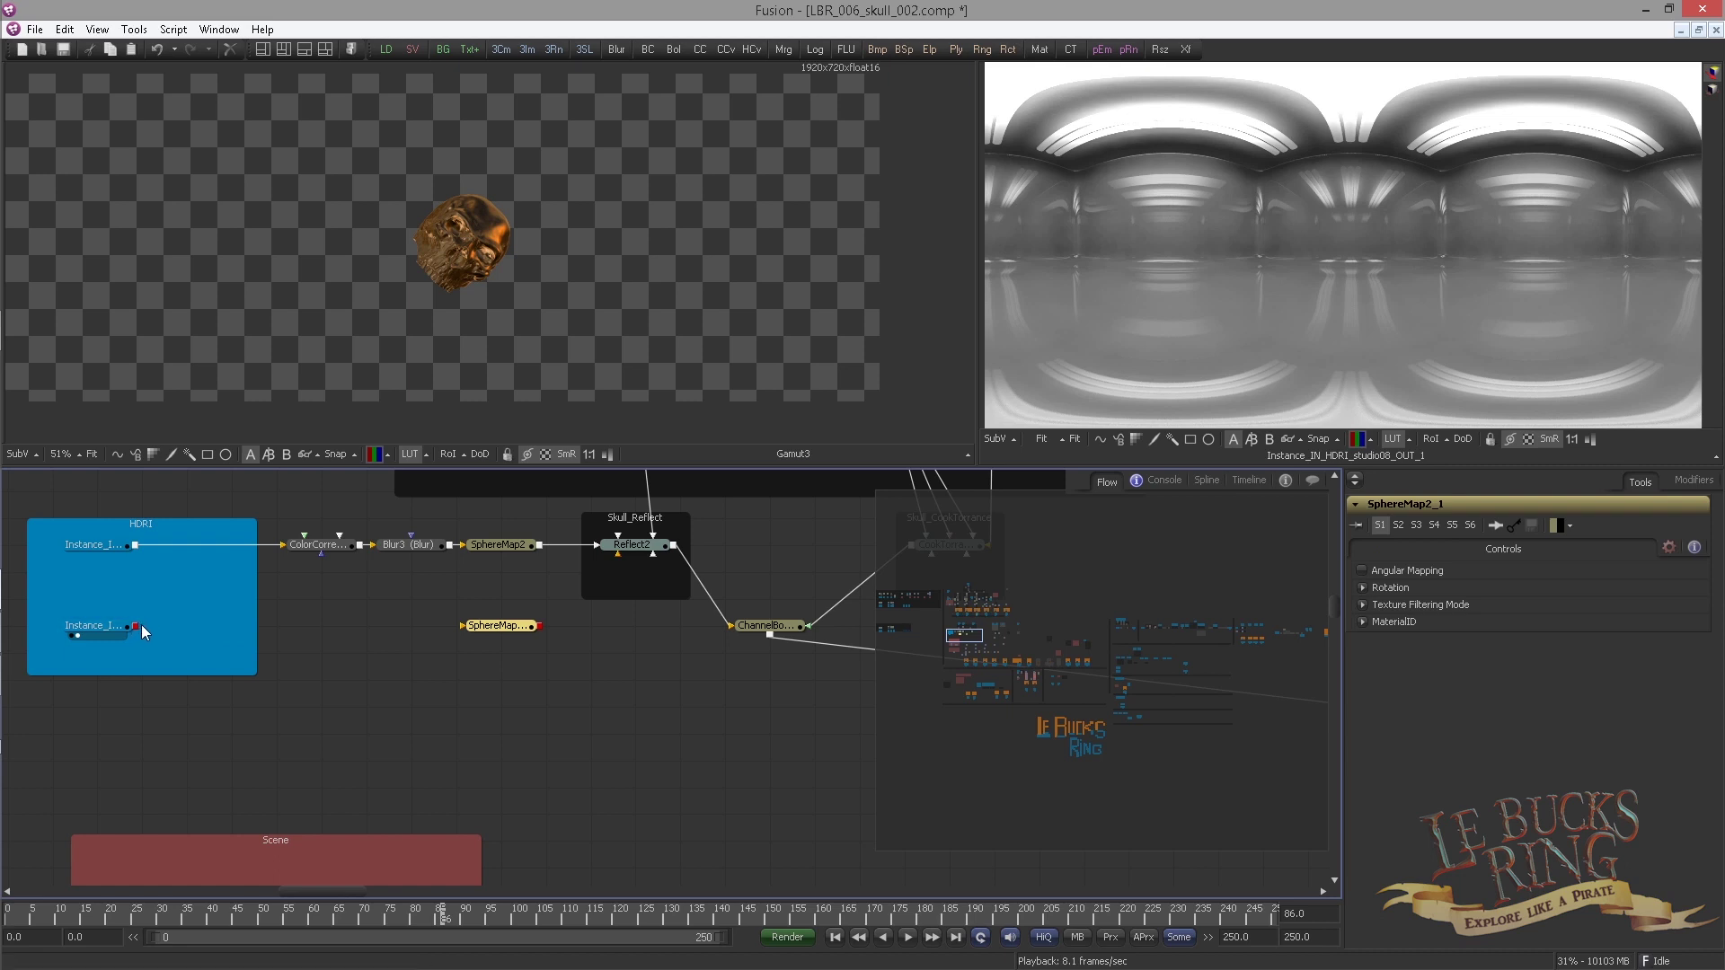
drag(137, 626, 467, 626)
drag(562, 701, 289, 694)
click(369, 626)
Connect the SphereMap2_1 output to Reflect3's Reflection Color Material input
scroll(288, 694, down, 1)
scroll(249, 617, down, 4)
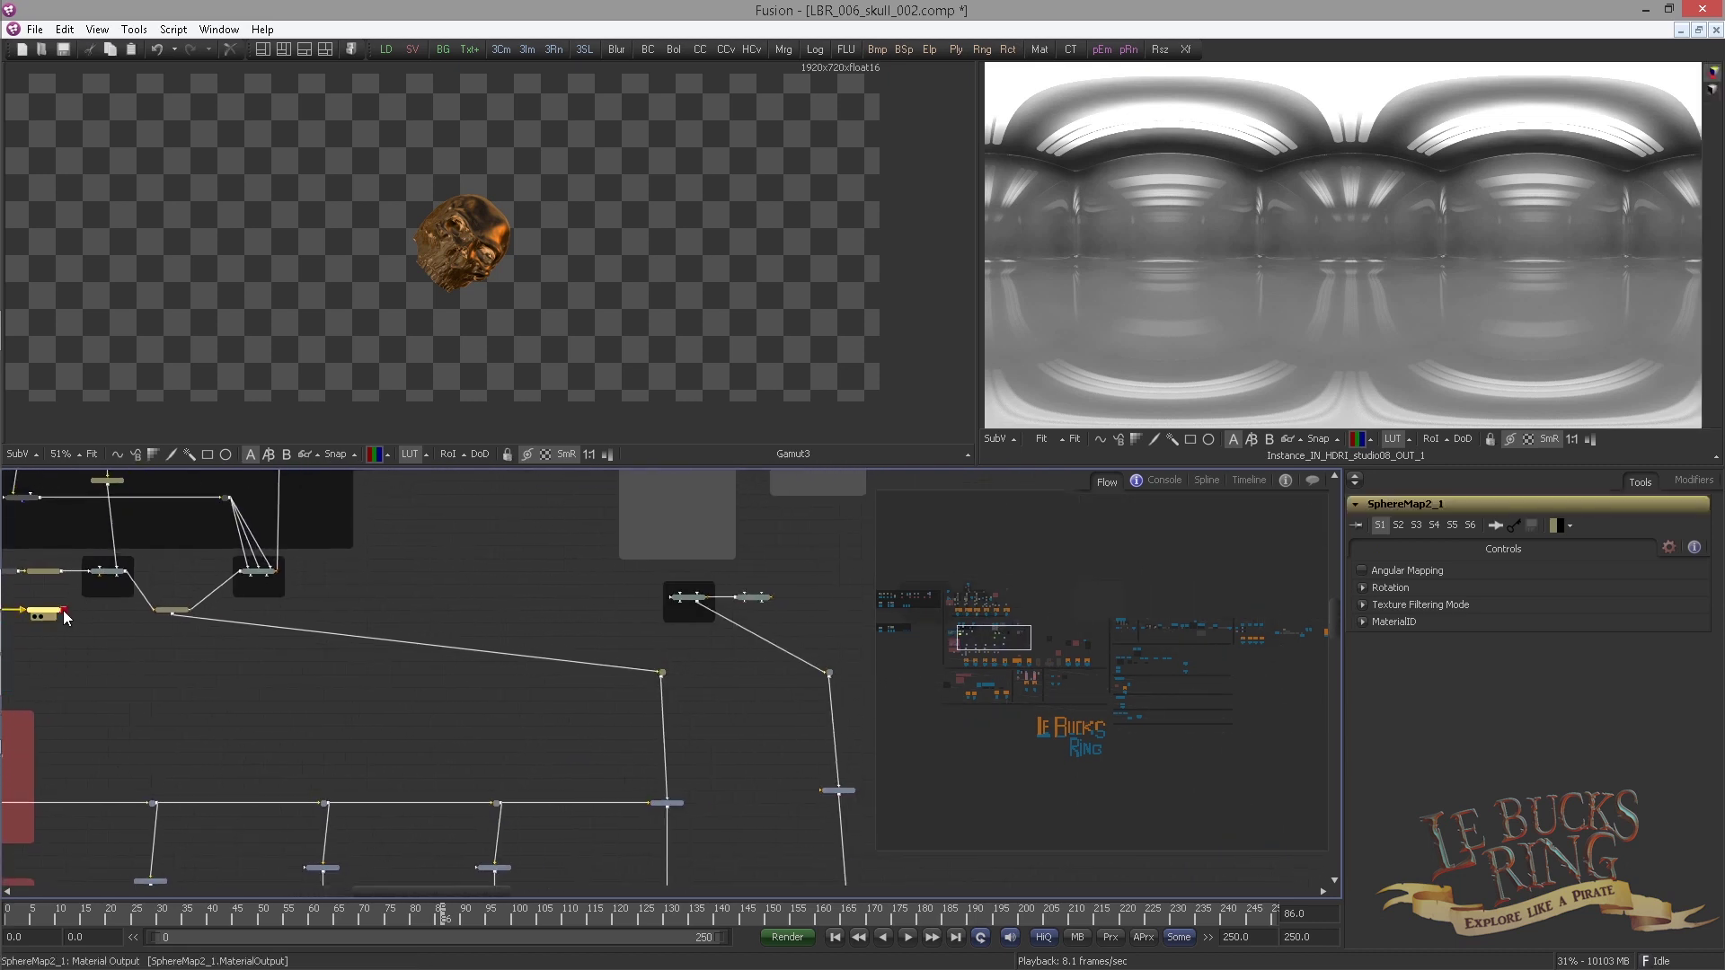
drag(108, 636, 691, 600)
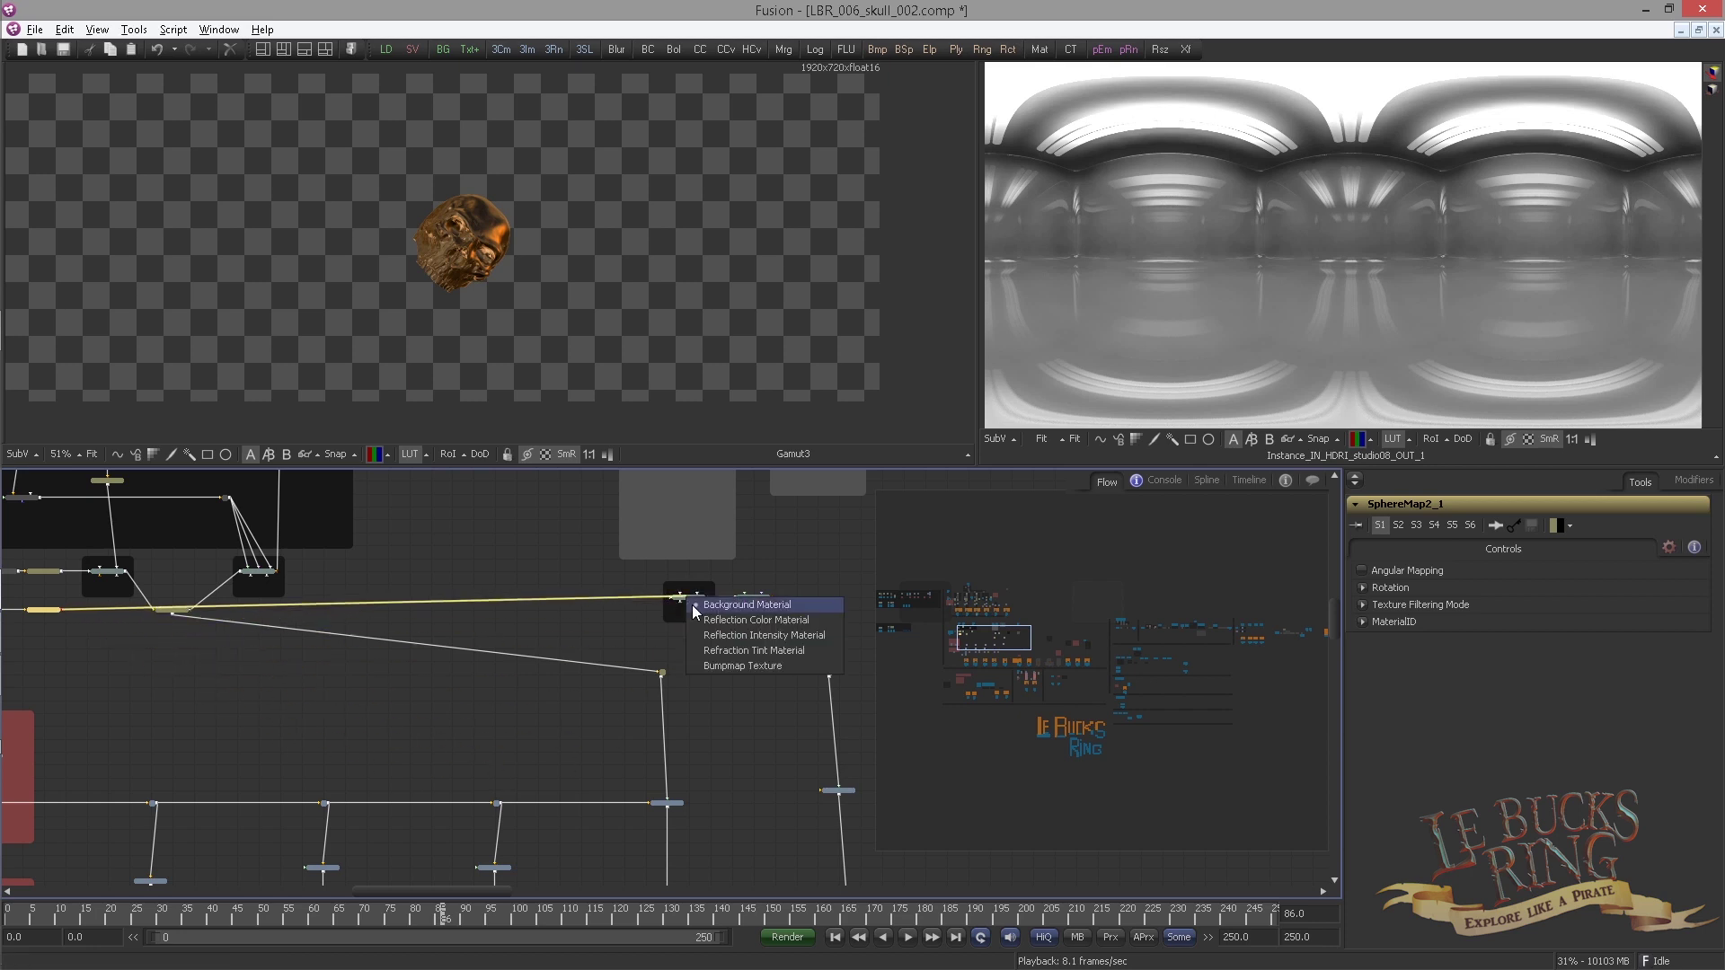
click(737, 619)
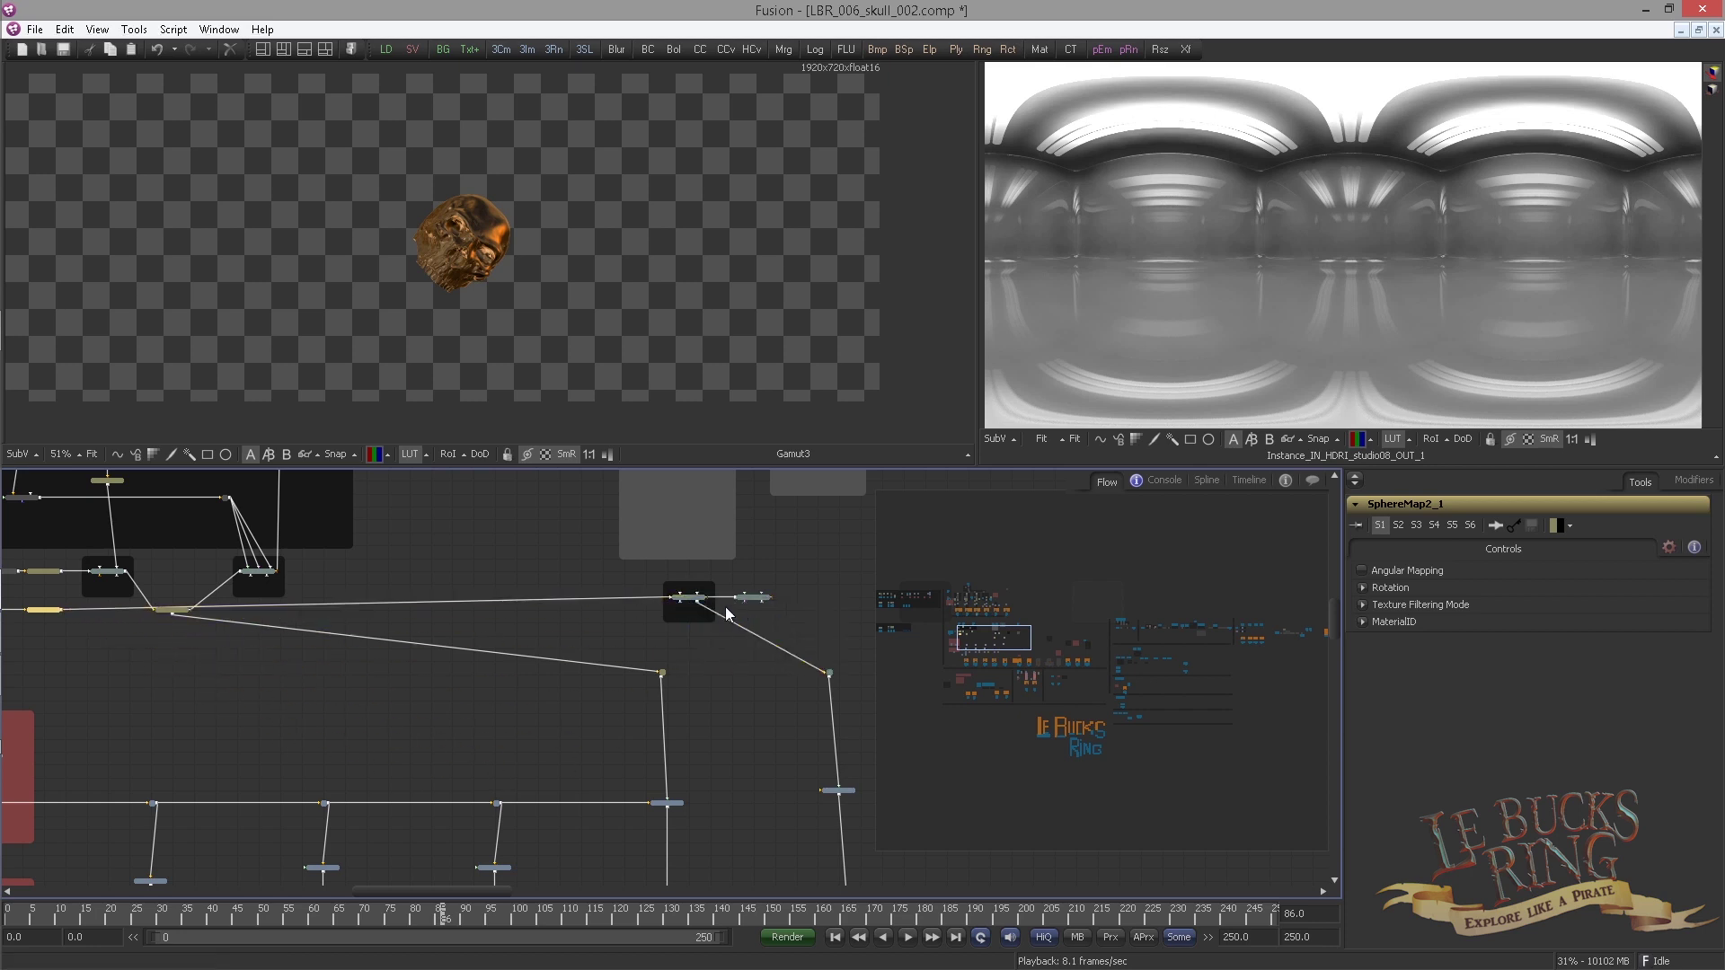
View Reflect3 in the other viewer and rotate the preview sphere to inspect the reflections
drag(634, 559, 487, 580)
click(749, 661)
scroll(710, 610, up, 3)
key(1)
click(492, 585)
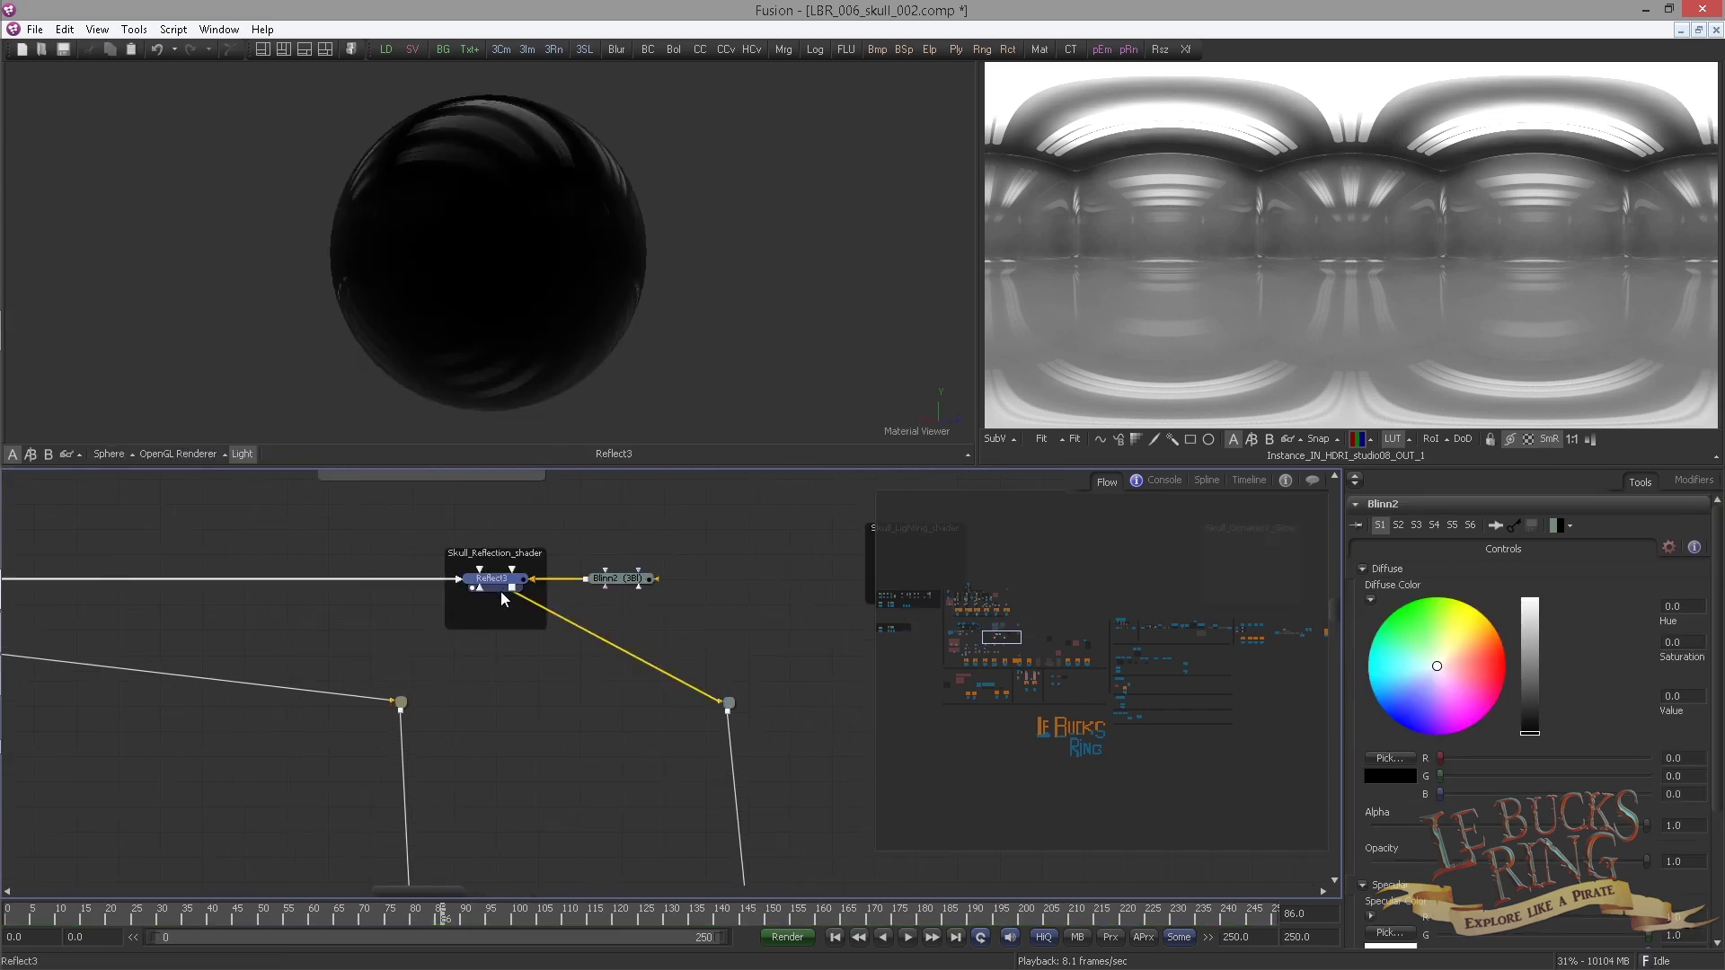
click(501, 595)
drag(488, 221, 654, 440)
Find the ReplaceMaterial3D6 branch and move that node slightly below the scene router's line
drag(644, 713, 496, 616)
scroll(496, 616, down, 3)
scroll(558, 654, up, 4)
drag(564, 521, 594, 611)
drag(494, 643, 506, 677)
scroll(462, 698, down, 3)
drag(347, 654, 242, 460)
scroll(334, 552, up, 3)
drag(467, 566, 446, 643)
scroll(446, 643, down, 4)
drag(315, 627, 499, 656)
drag(704, 568, 703, 622)
click(515, 664)
drag(518, 670, 518, 682)
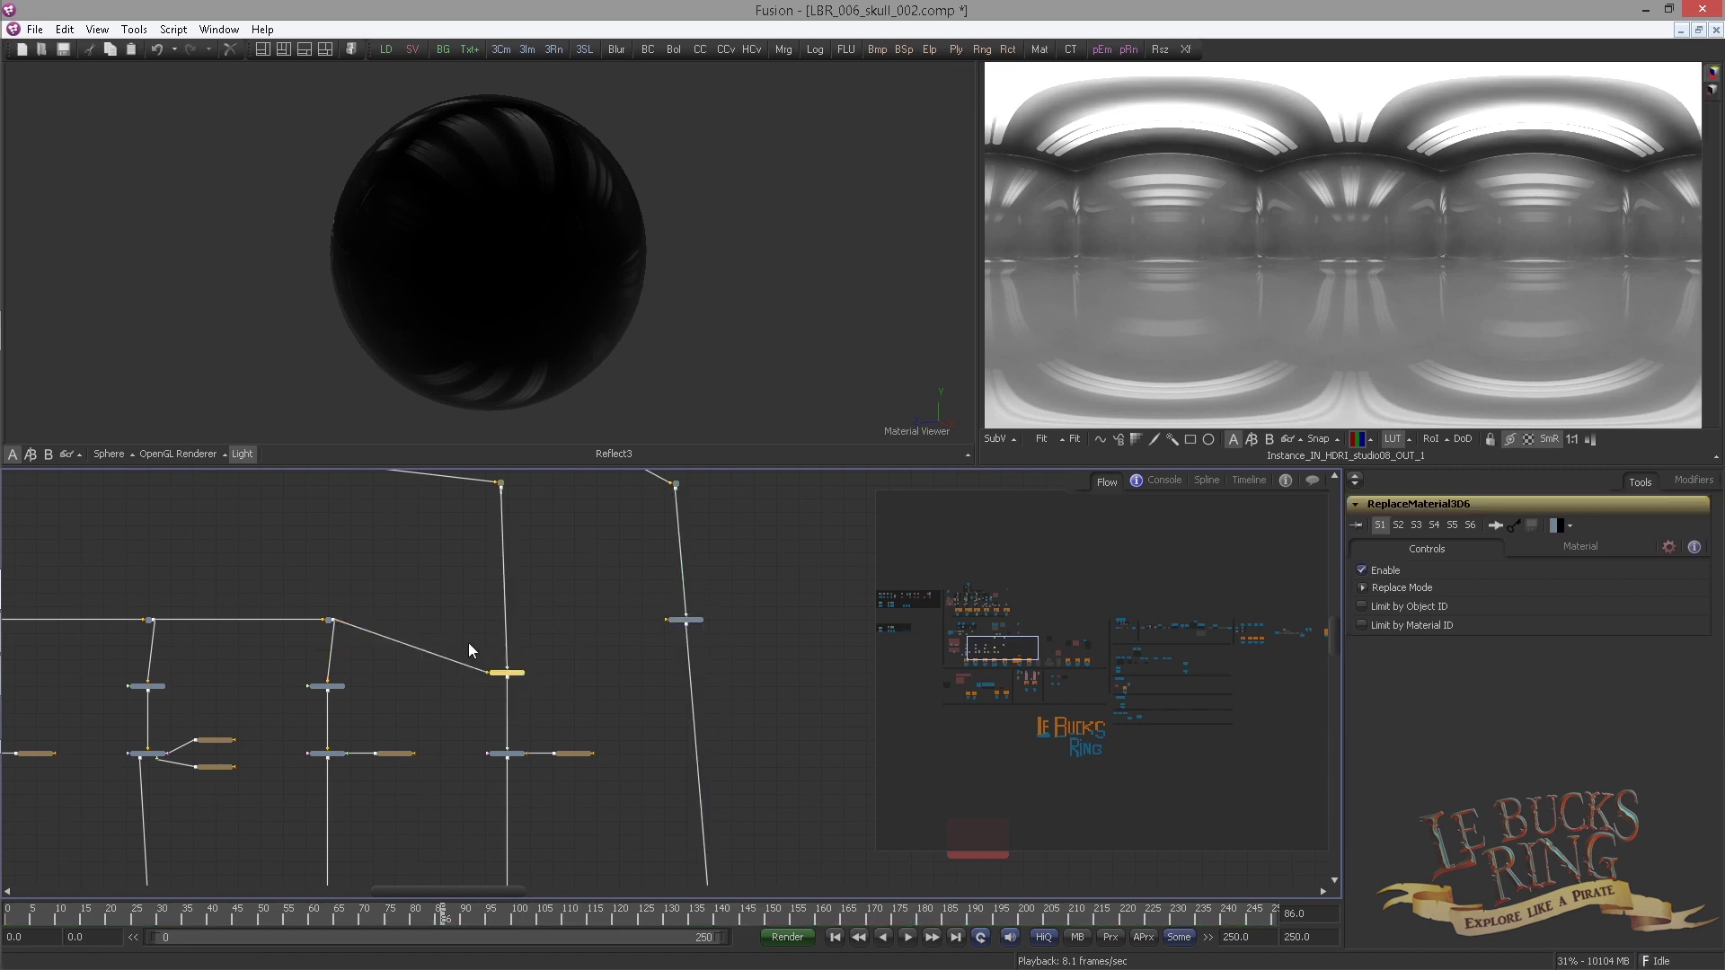
Feed the scene router into ReplaceMaterial3D7 and view the result through Camera3D1 at frame 141
ctrl+click(681, 622)
drag(680, 626, 534, 273)
right_click(951, 431)
click(805, 607)
drag(441, 909, 727, 898)
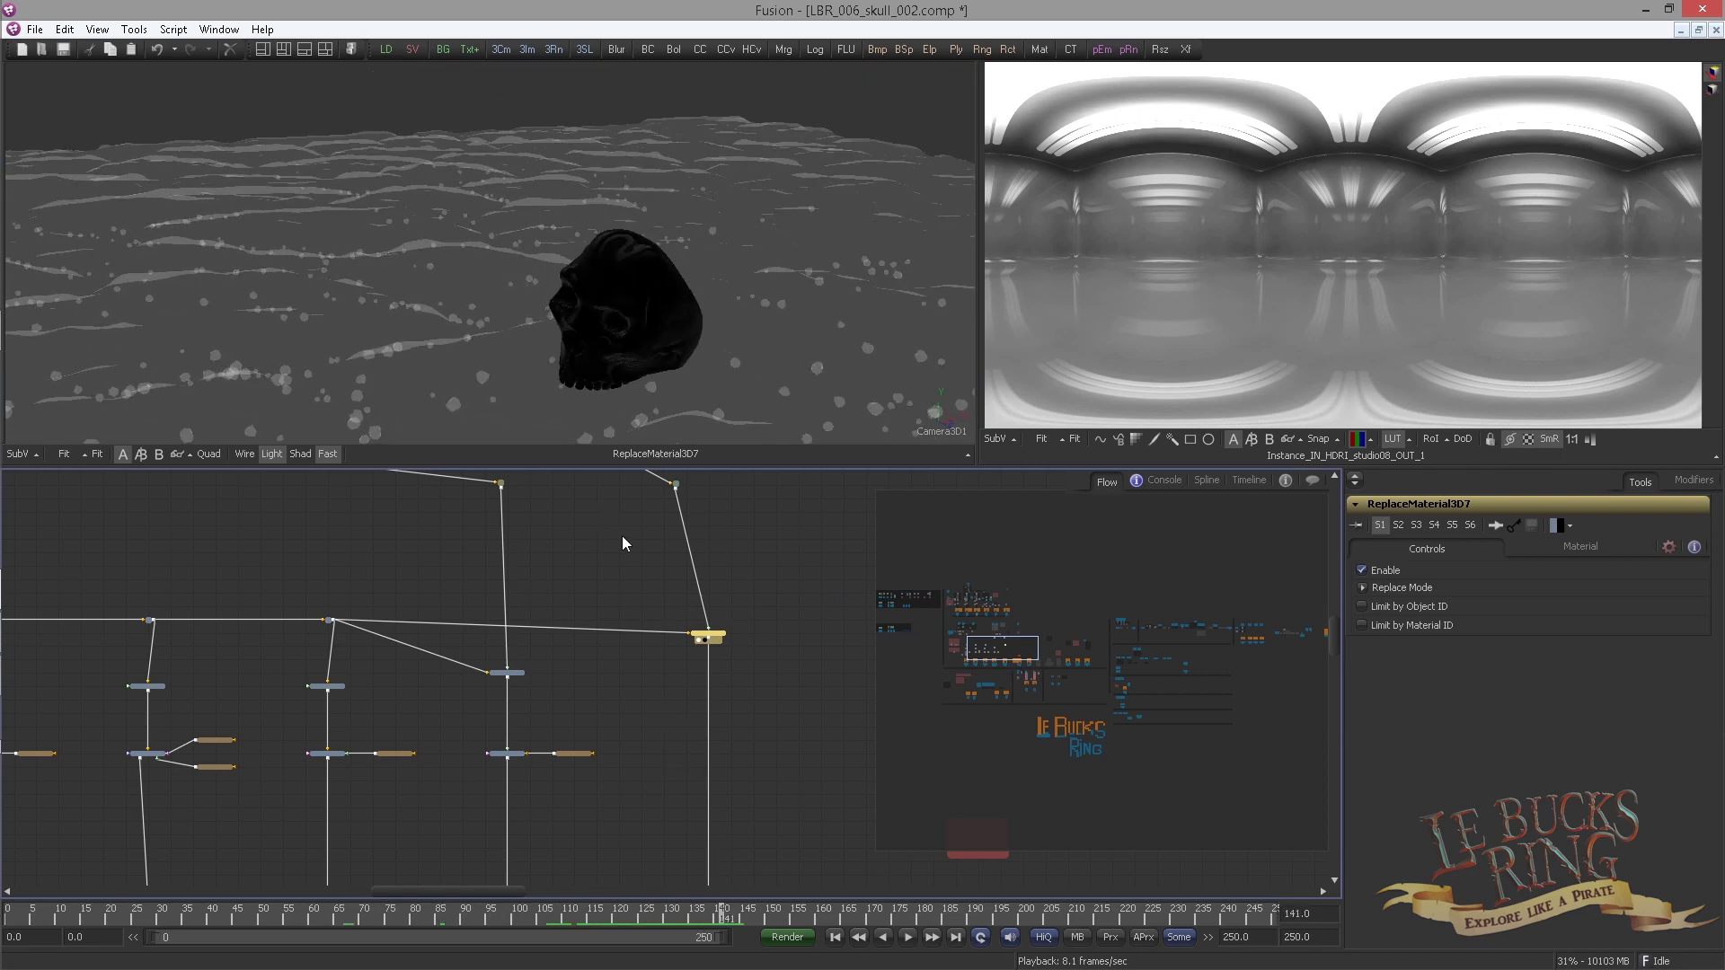
Set the Face On Strength of Reflect3 to 0.34
drag(629, 600, 574, 804)
scroll(574, 804, up, 5)
drag(458, 696, 516, 833)
scroll(564, 673, up, 4)
click(489, 641)
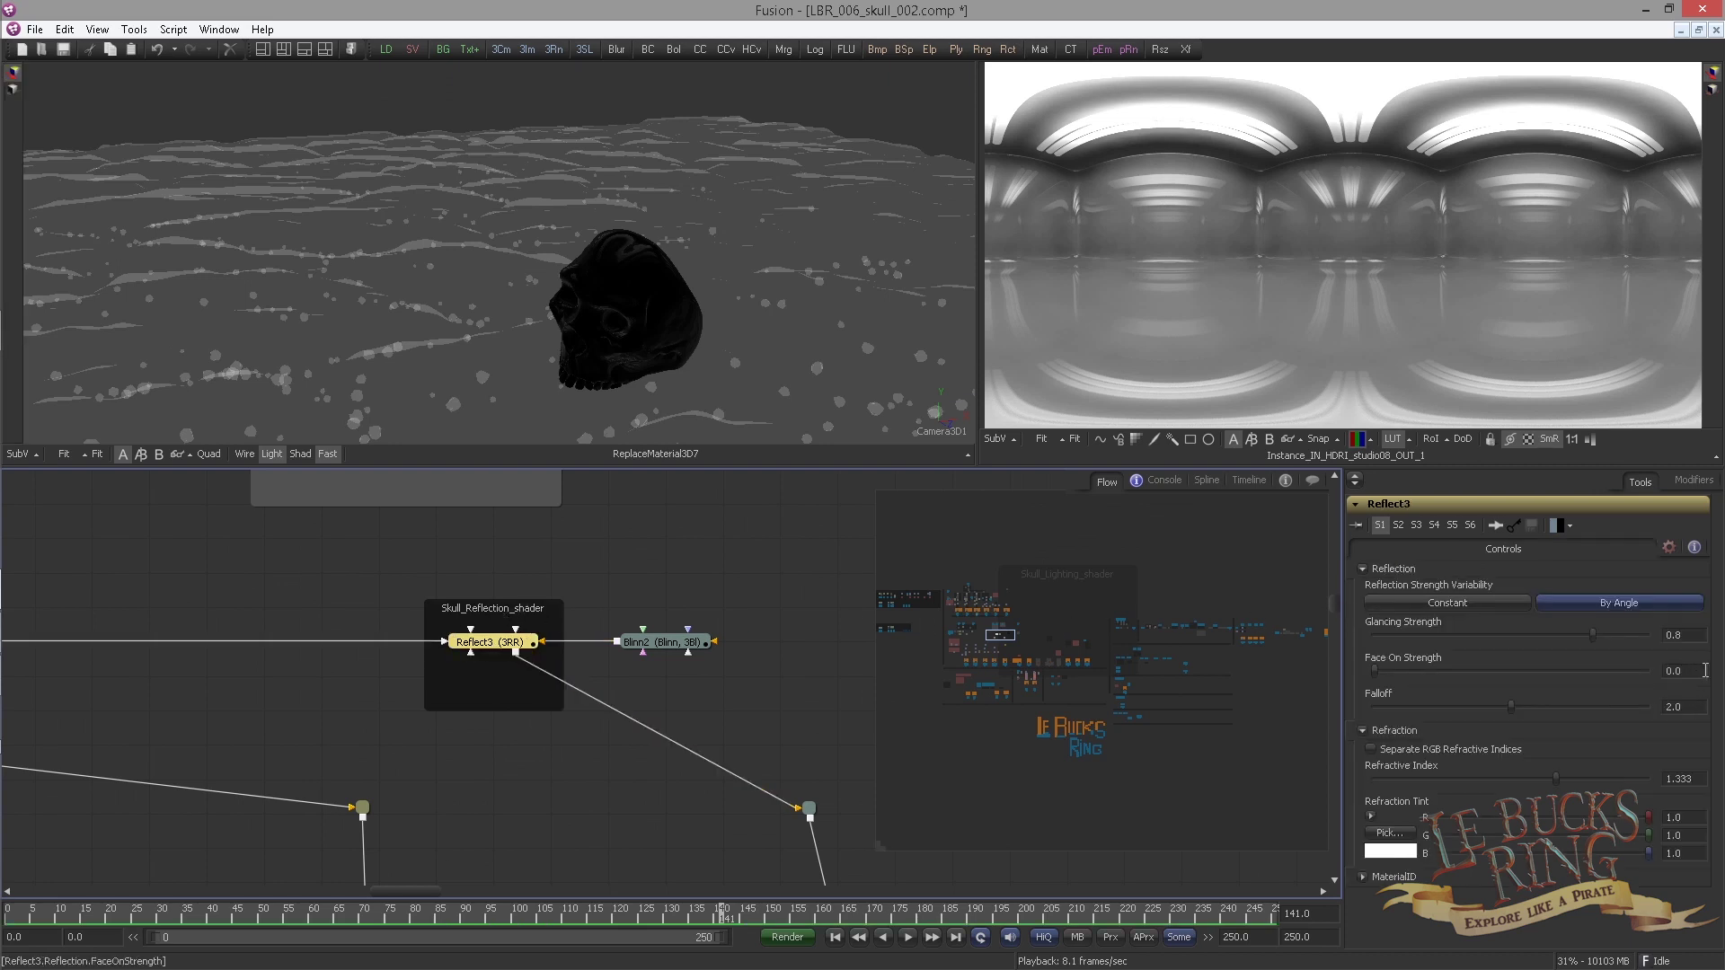
click(1688, 669)
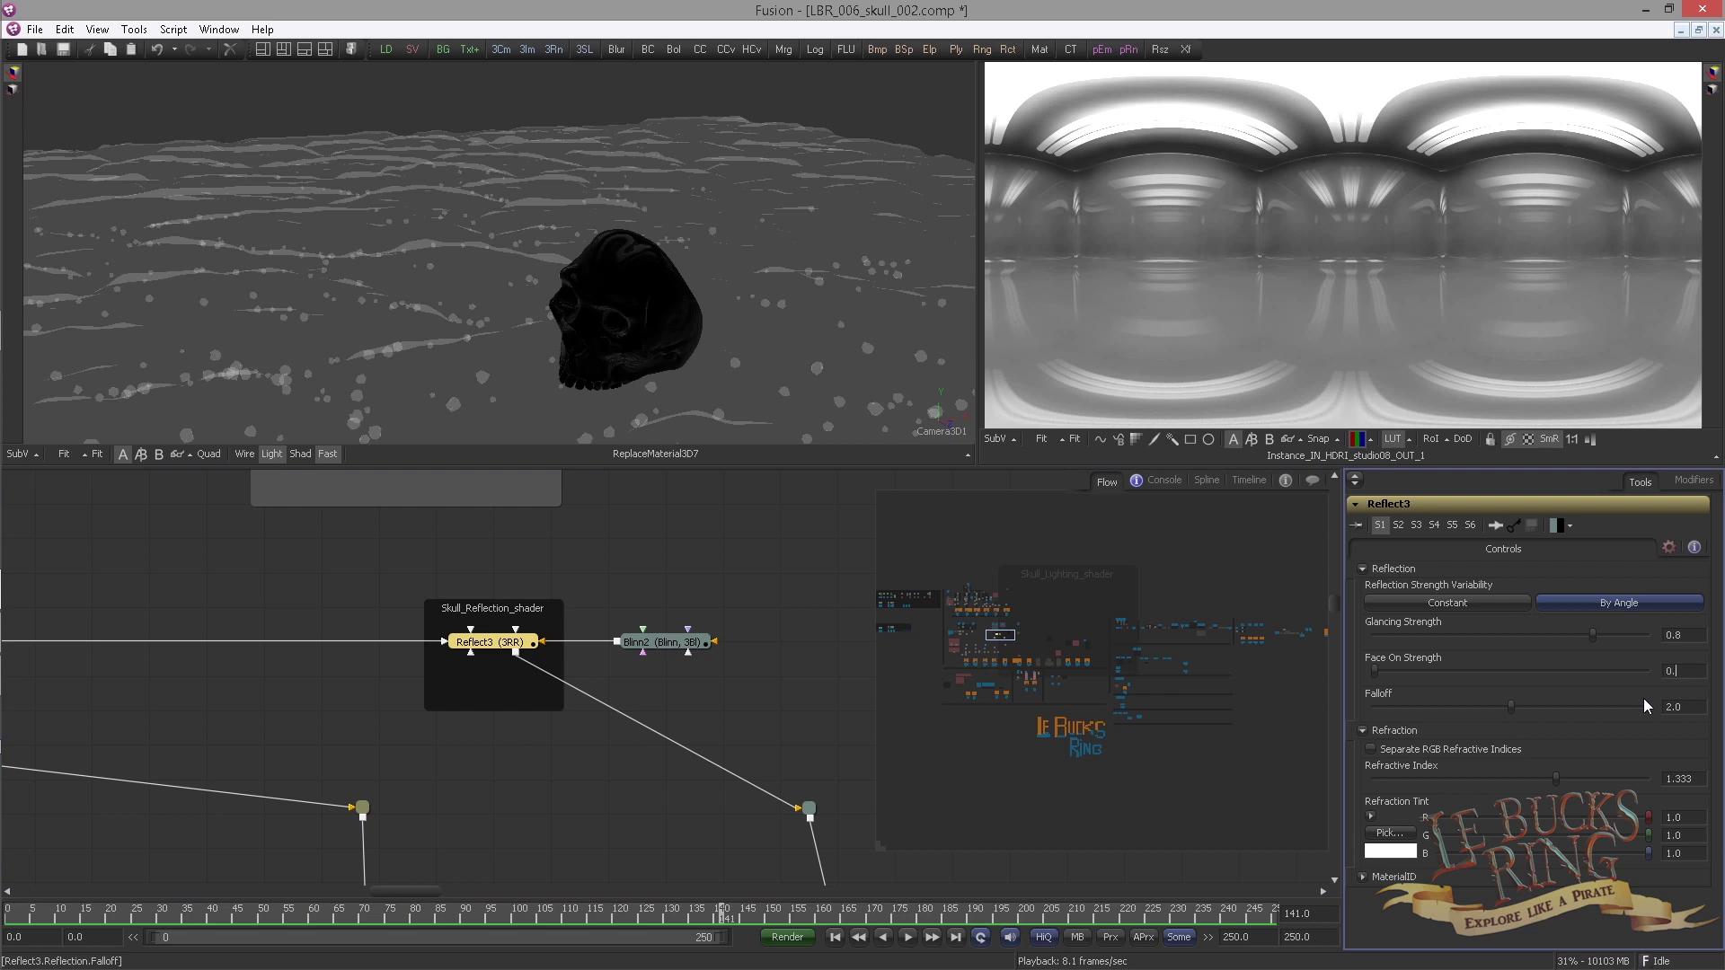
text(.34)
key(Tab)
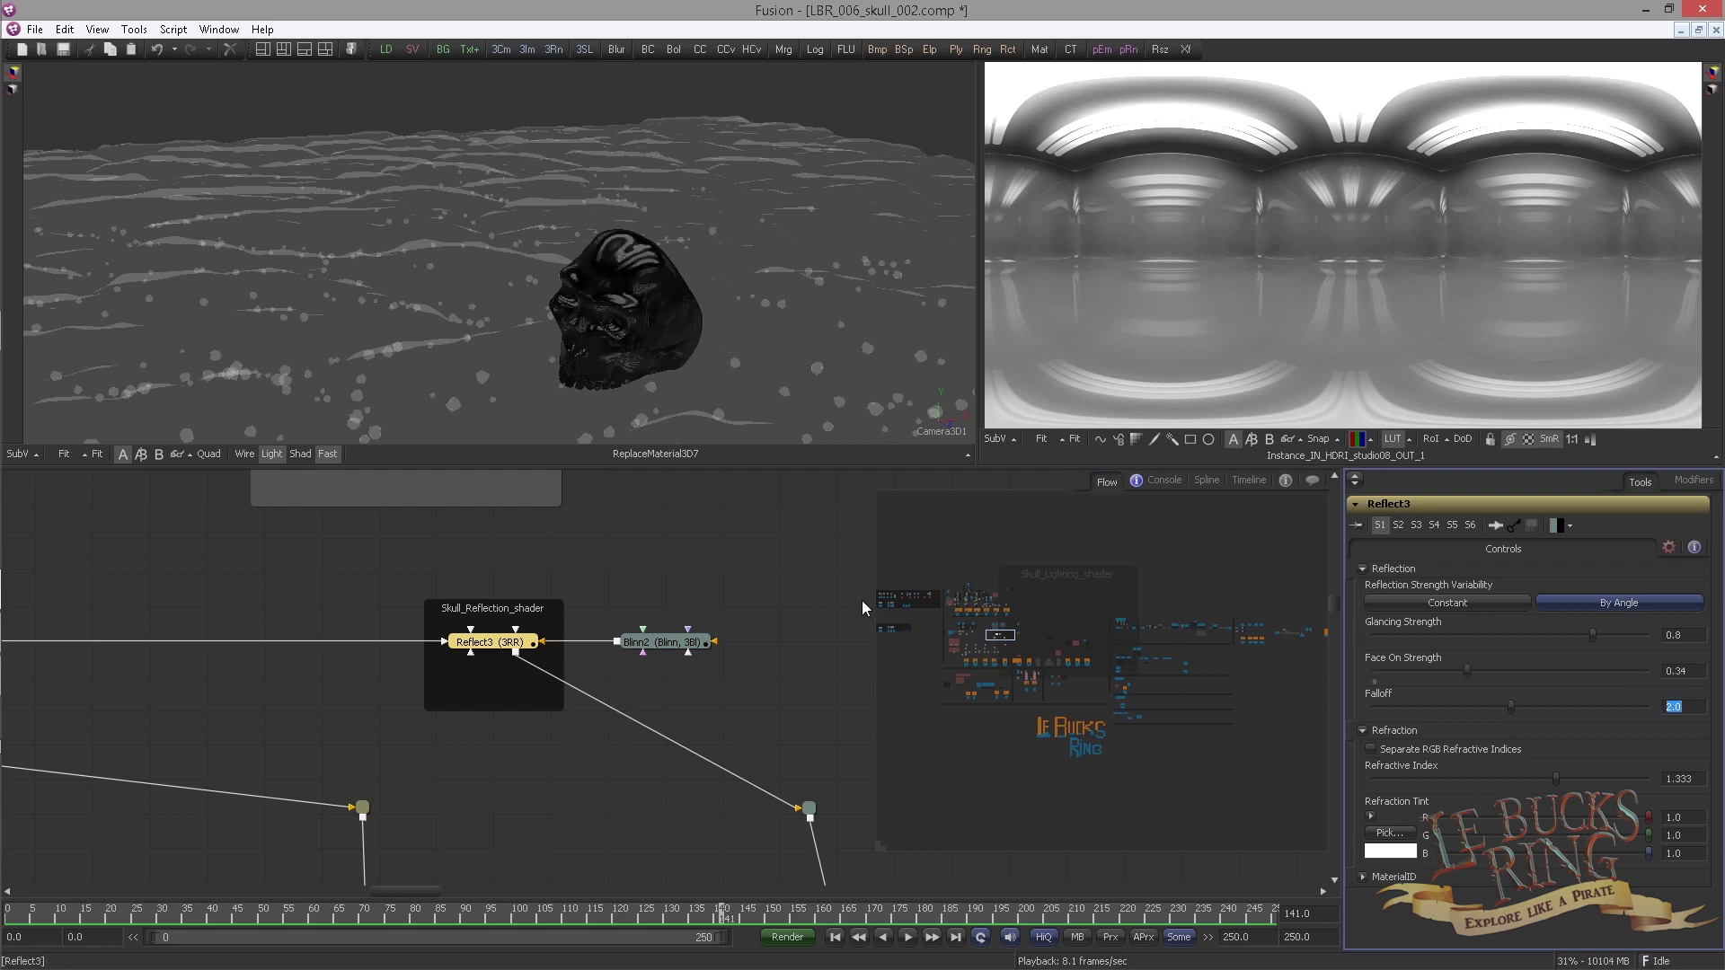
click(500, 584)
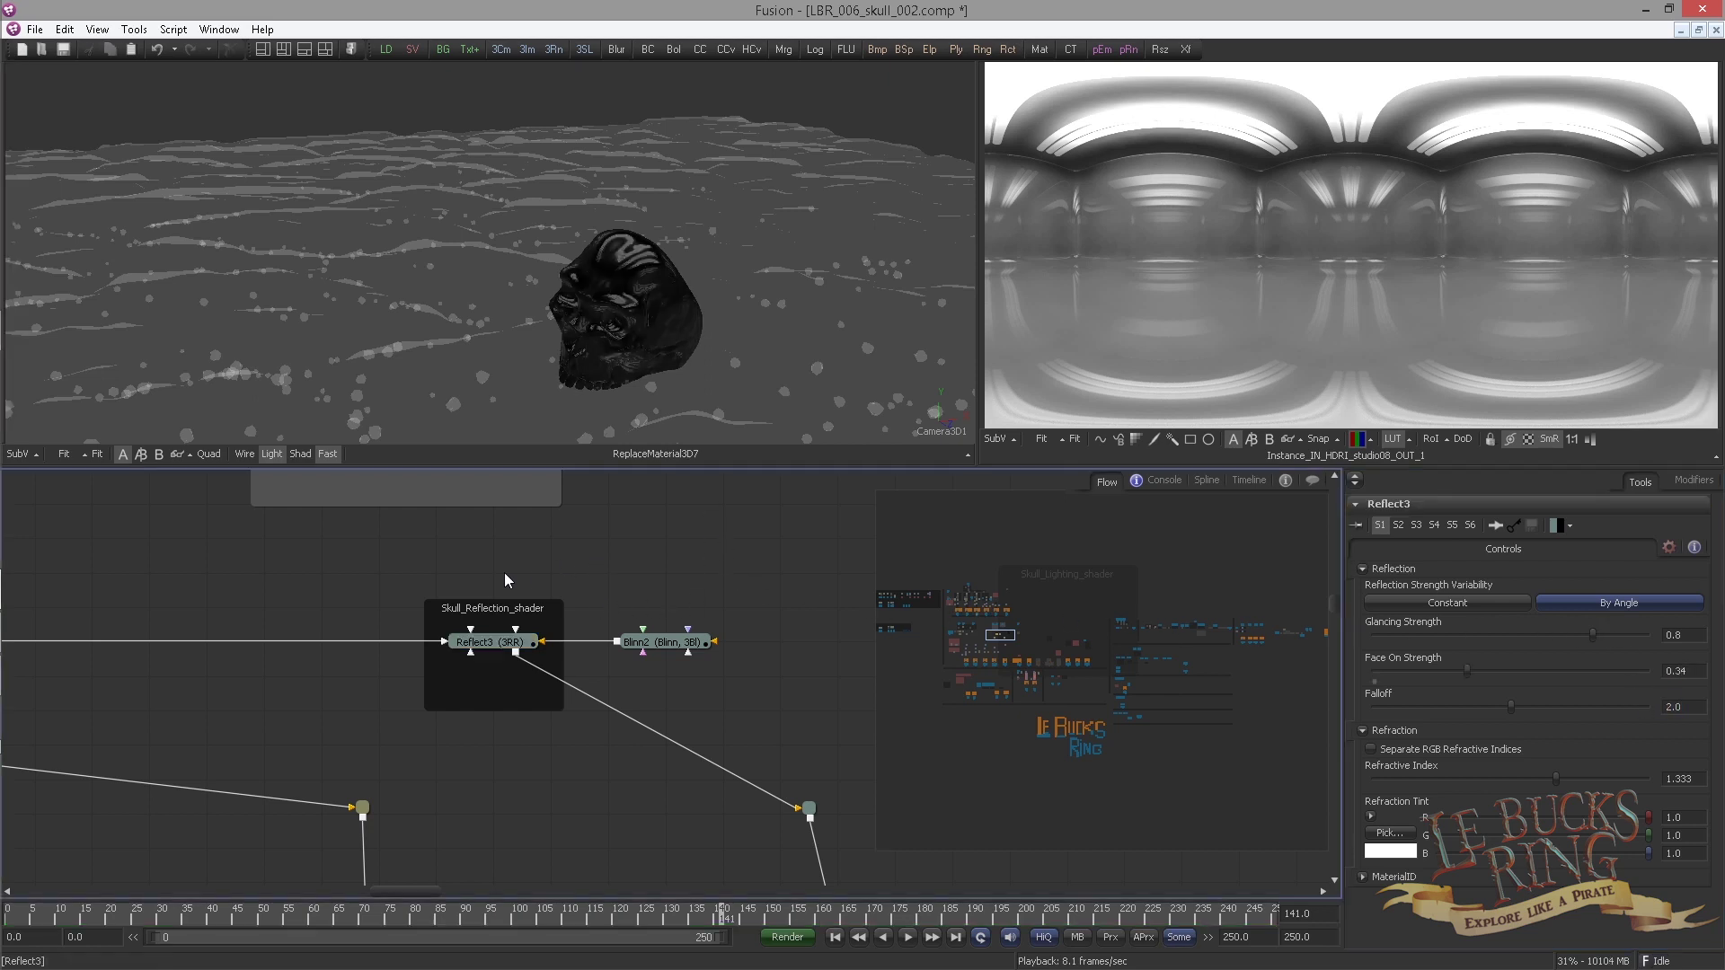
Compare the gold skull of ReplaceMaterial3D6 with the reflection-only ReplaceMaterial3D7 in the two viewers
scroll(508, 550, down, 3)
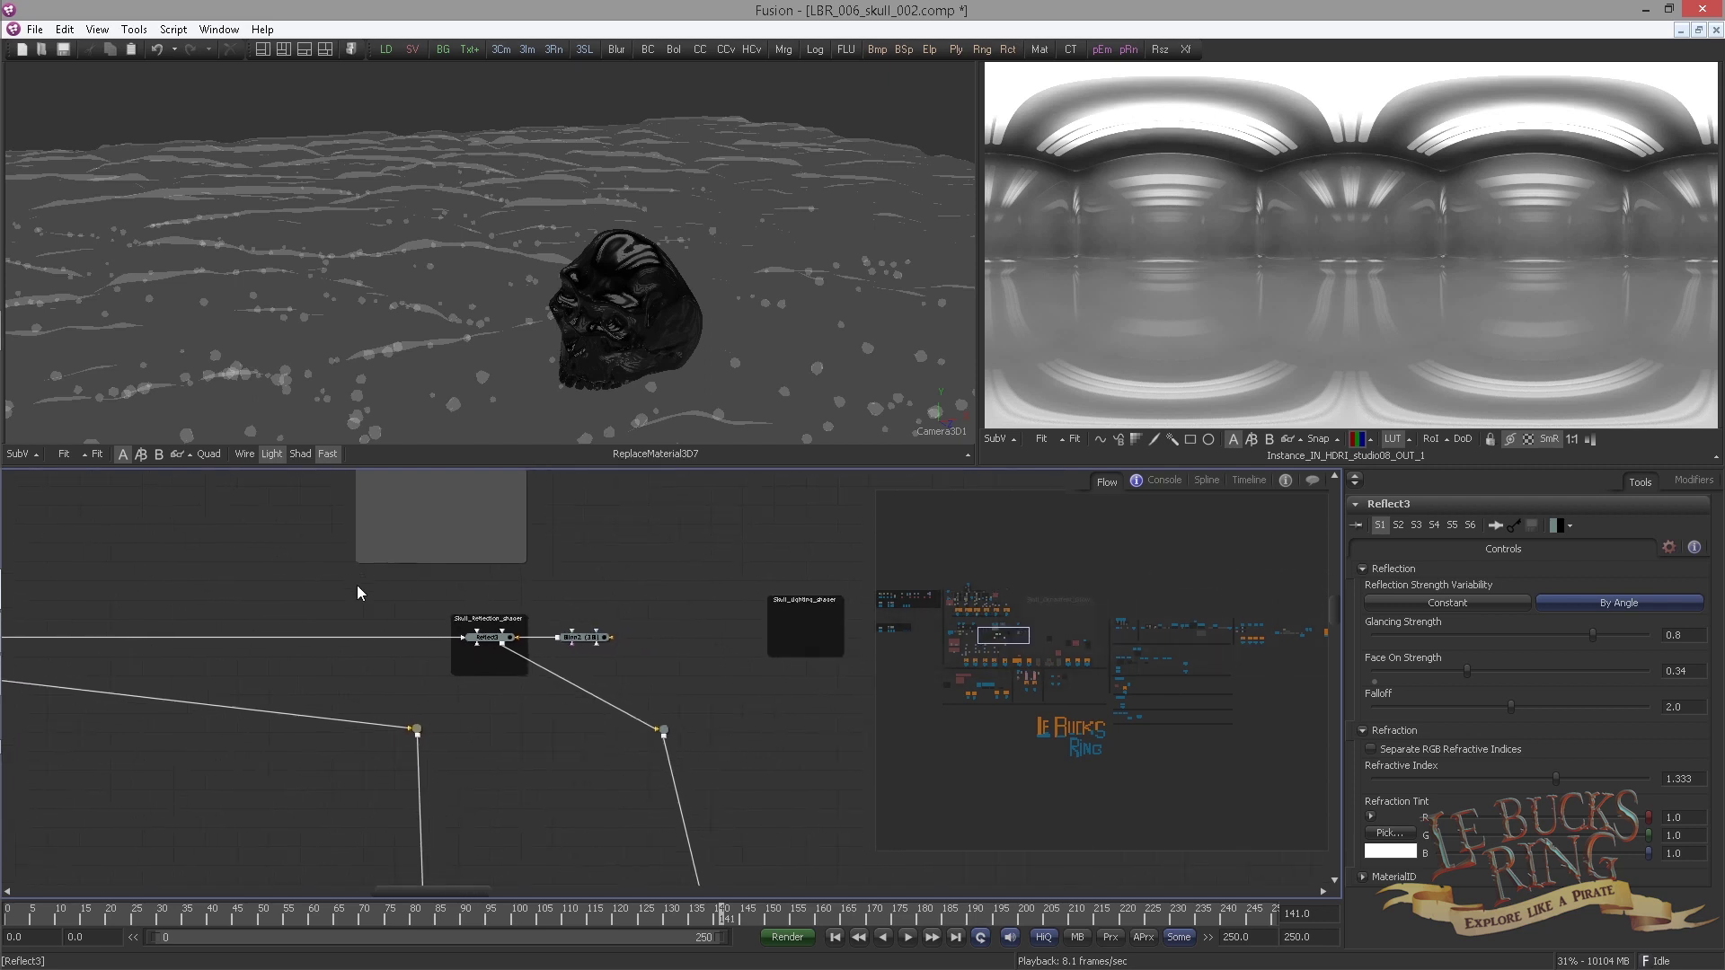
drag(369, 604, 643, 620)
drag(266, 700, 743, 739)
scroll(633, 701, up, 1)
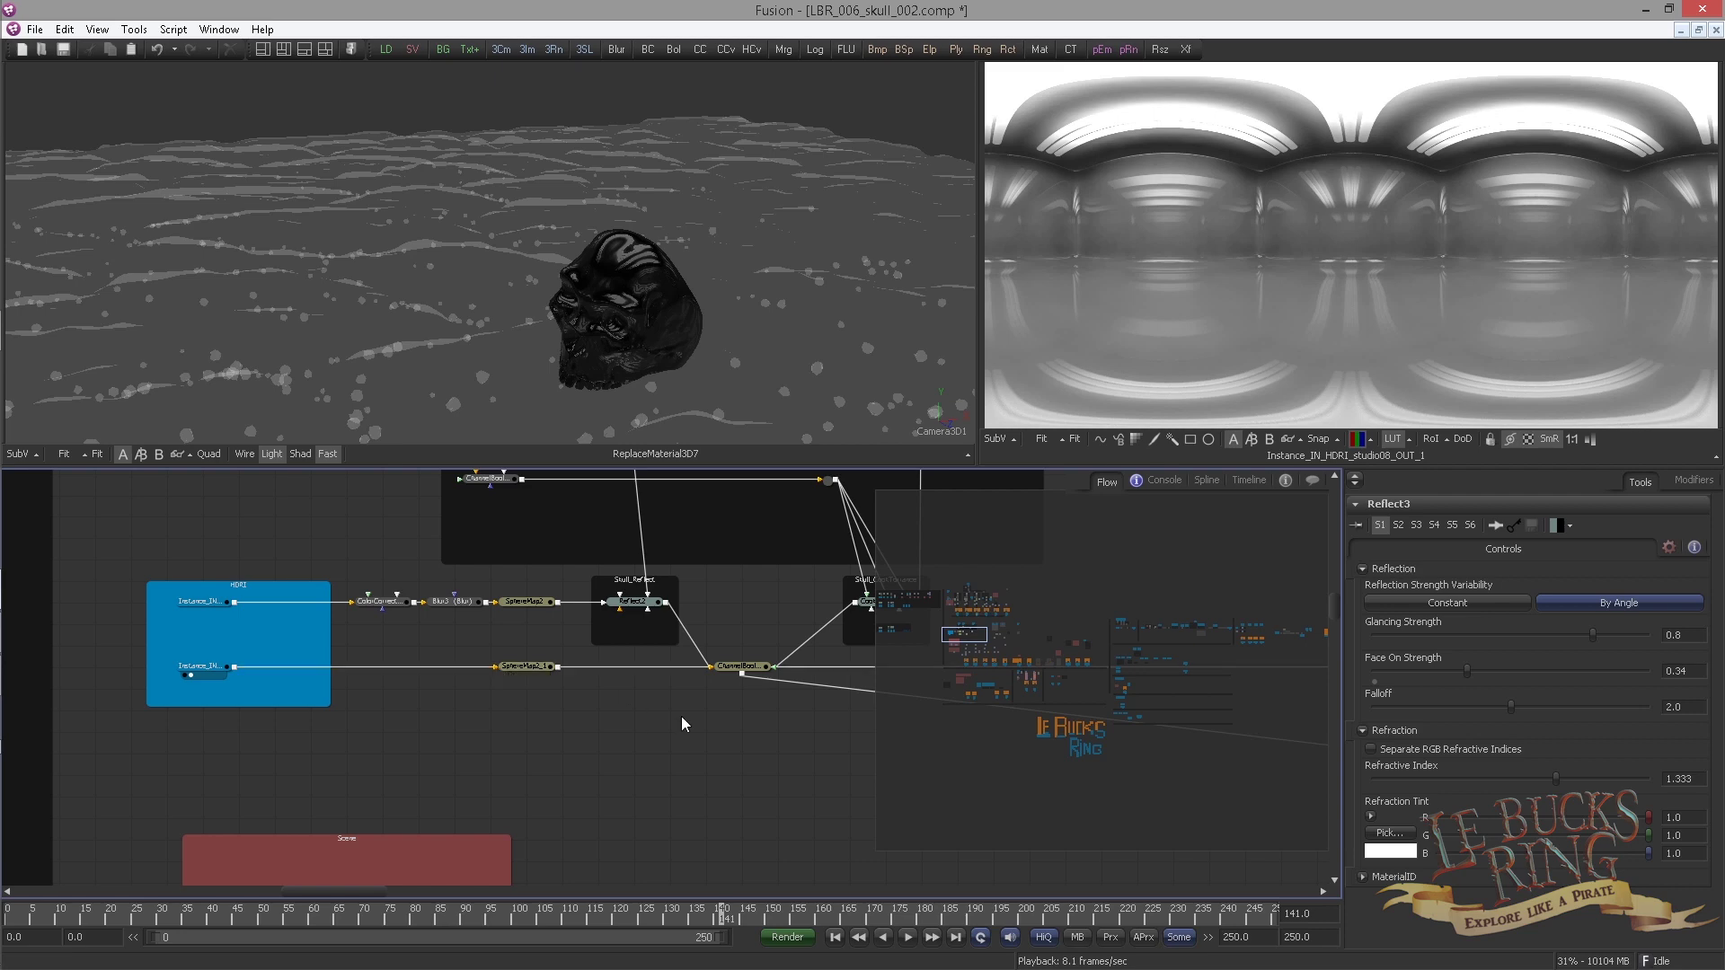
scroll(628, 723, down, 2)
drag(620, 700, 300, 535)
scroll(573, 697, down, 1)
scroll(346, 669, down, 1)
drag(633, 642, 601, 536)
scroll(702, 584, up, 4)
drag(702, 584, 689, 542)
scroll(645, 611, up, 1)
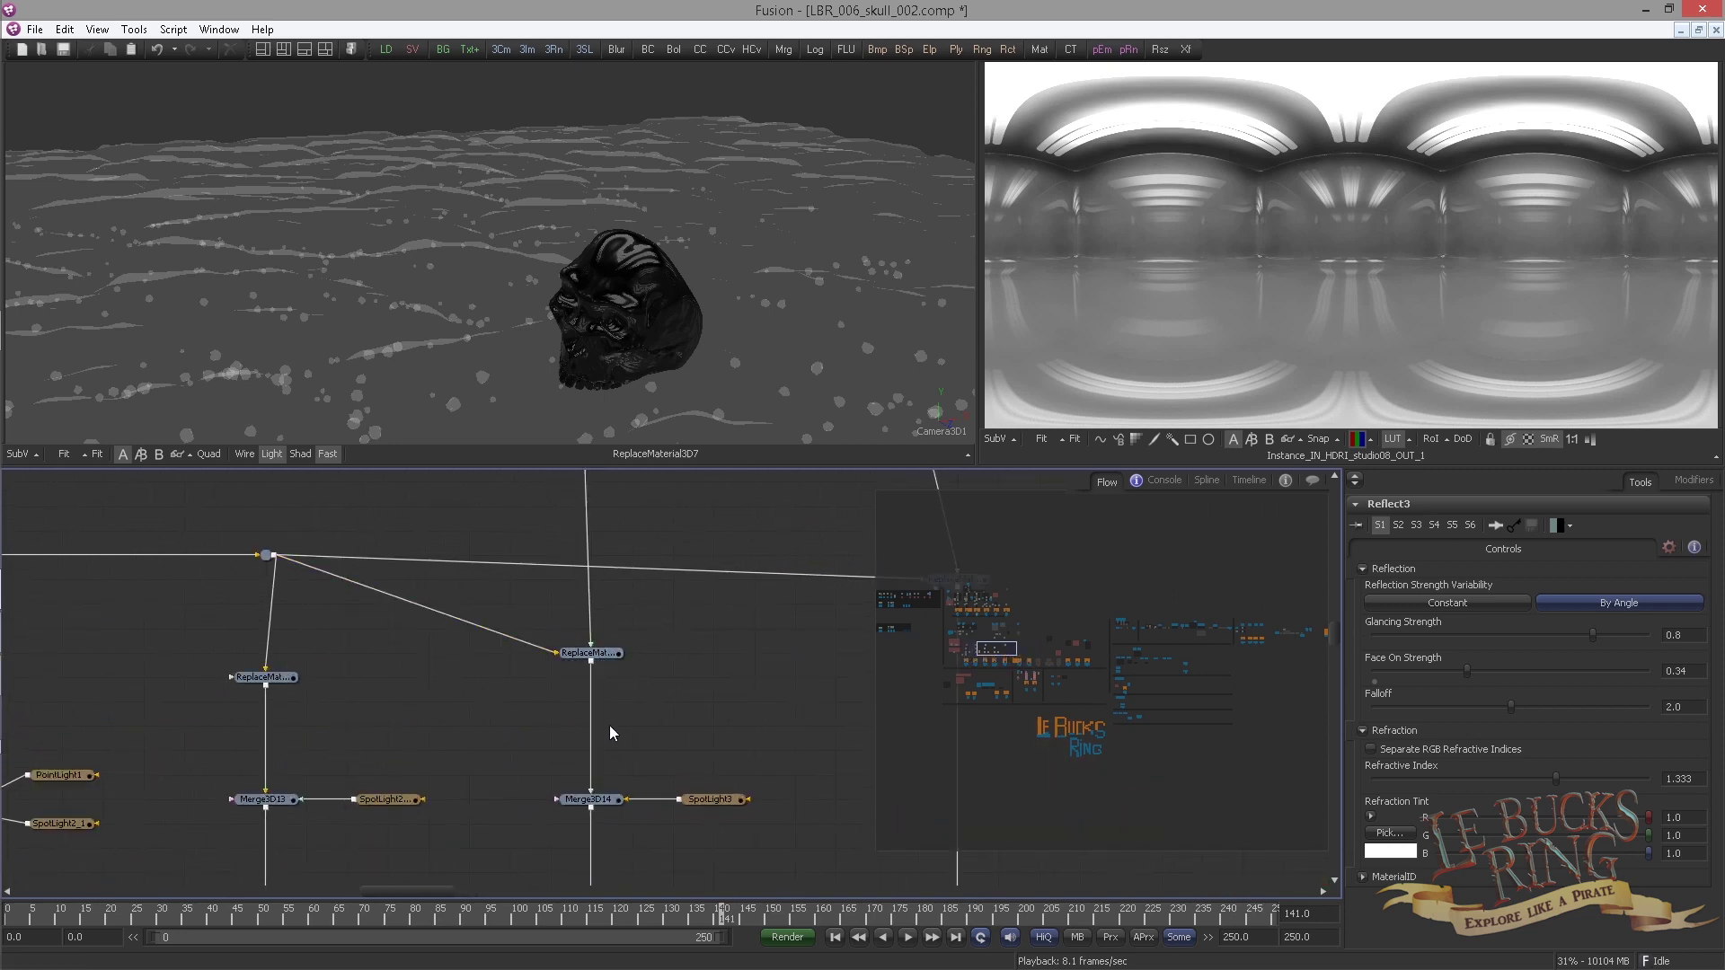
click(588, 653)
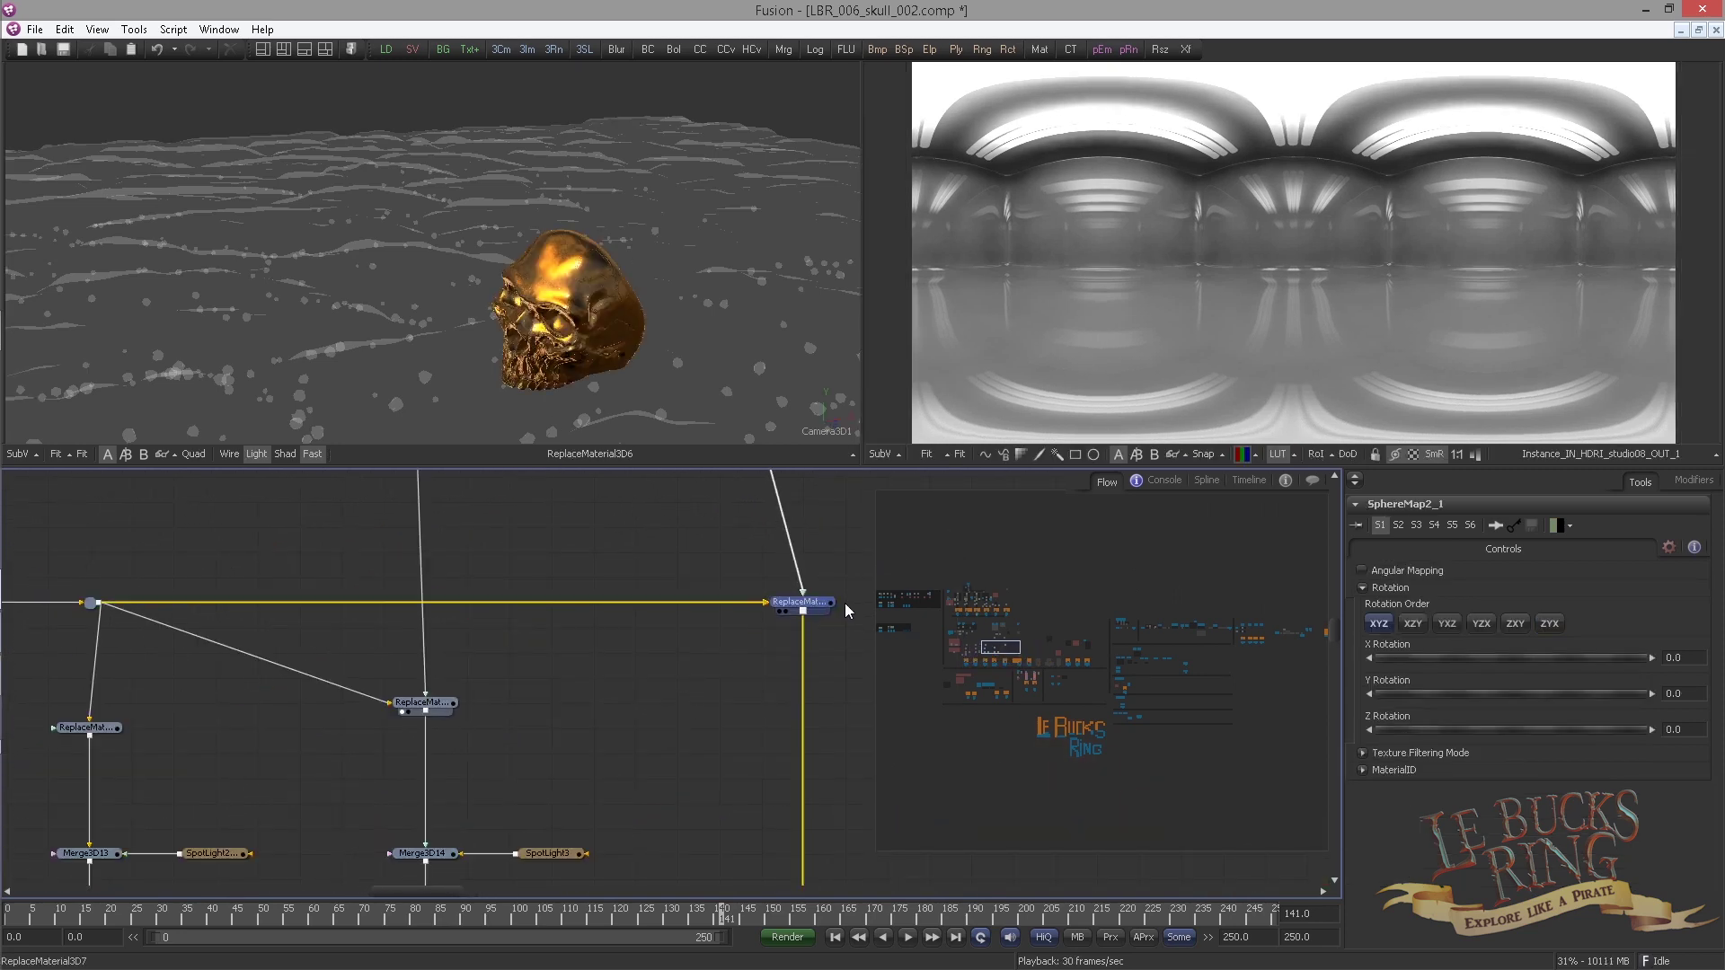
key(2)
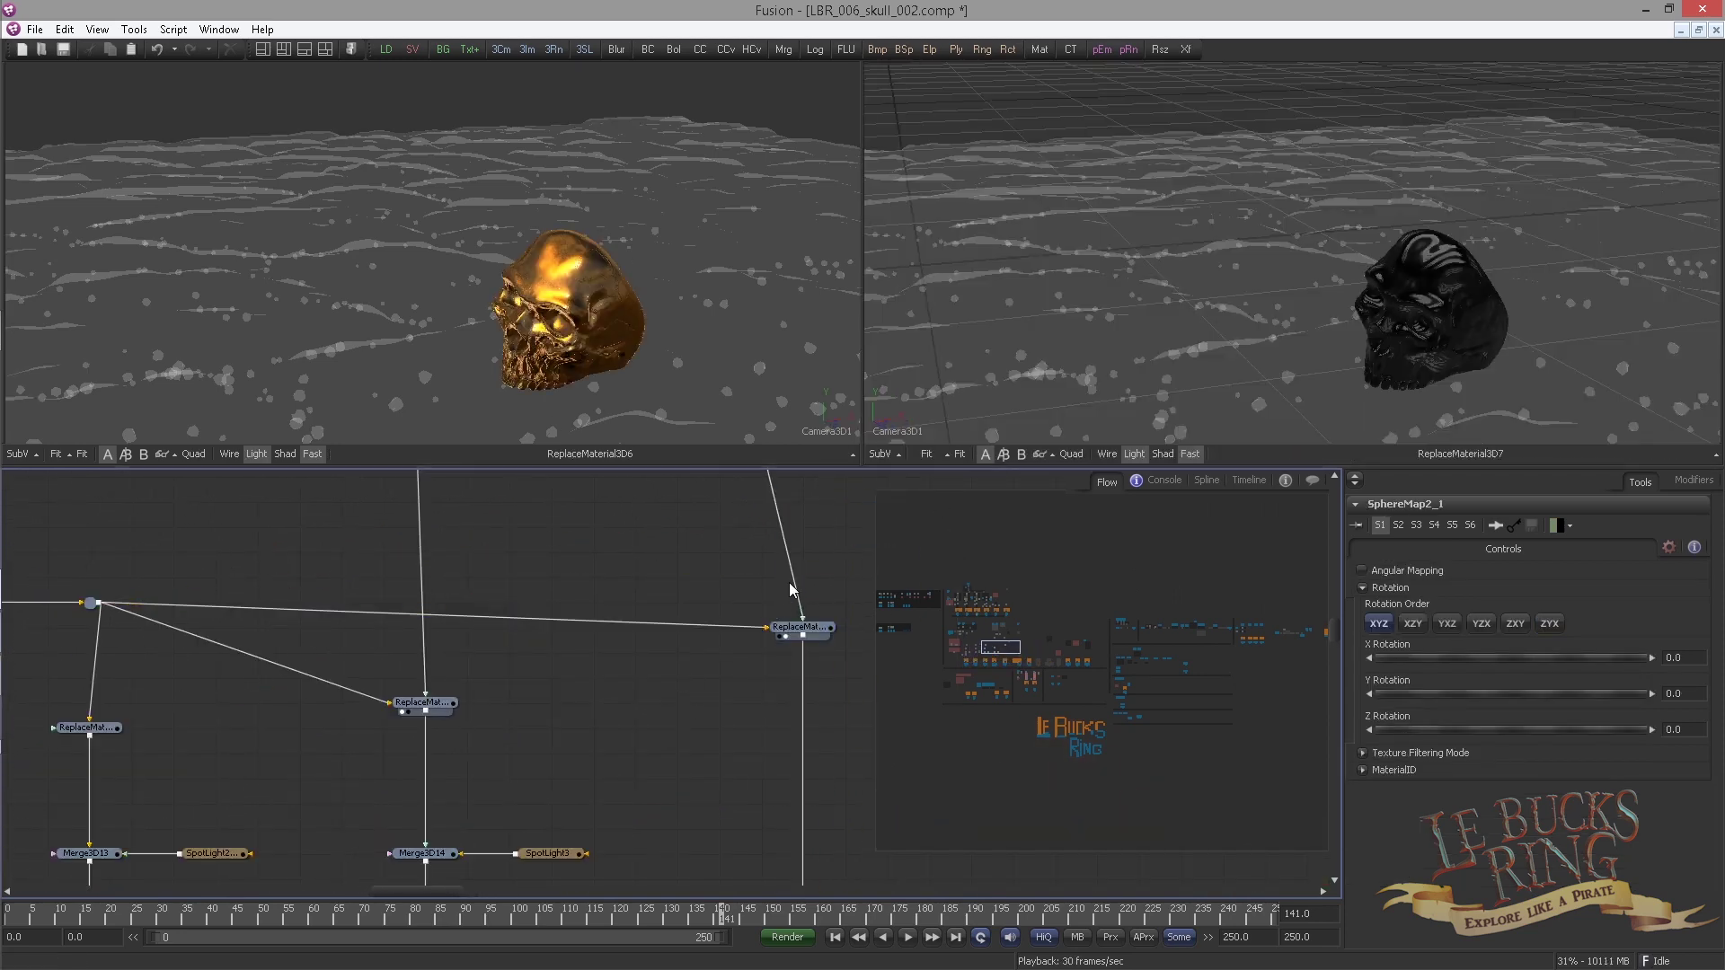
Rotate the SphereMap2_1 environment to X 61.818, Y 114.54 and Z 18.18
drag(999, 653, 961, 638)
scroll(593, 709, up, 2)
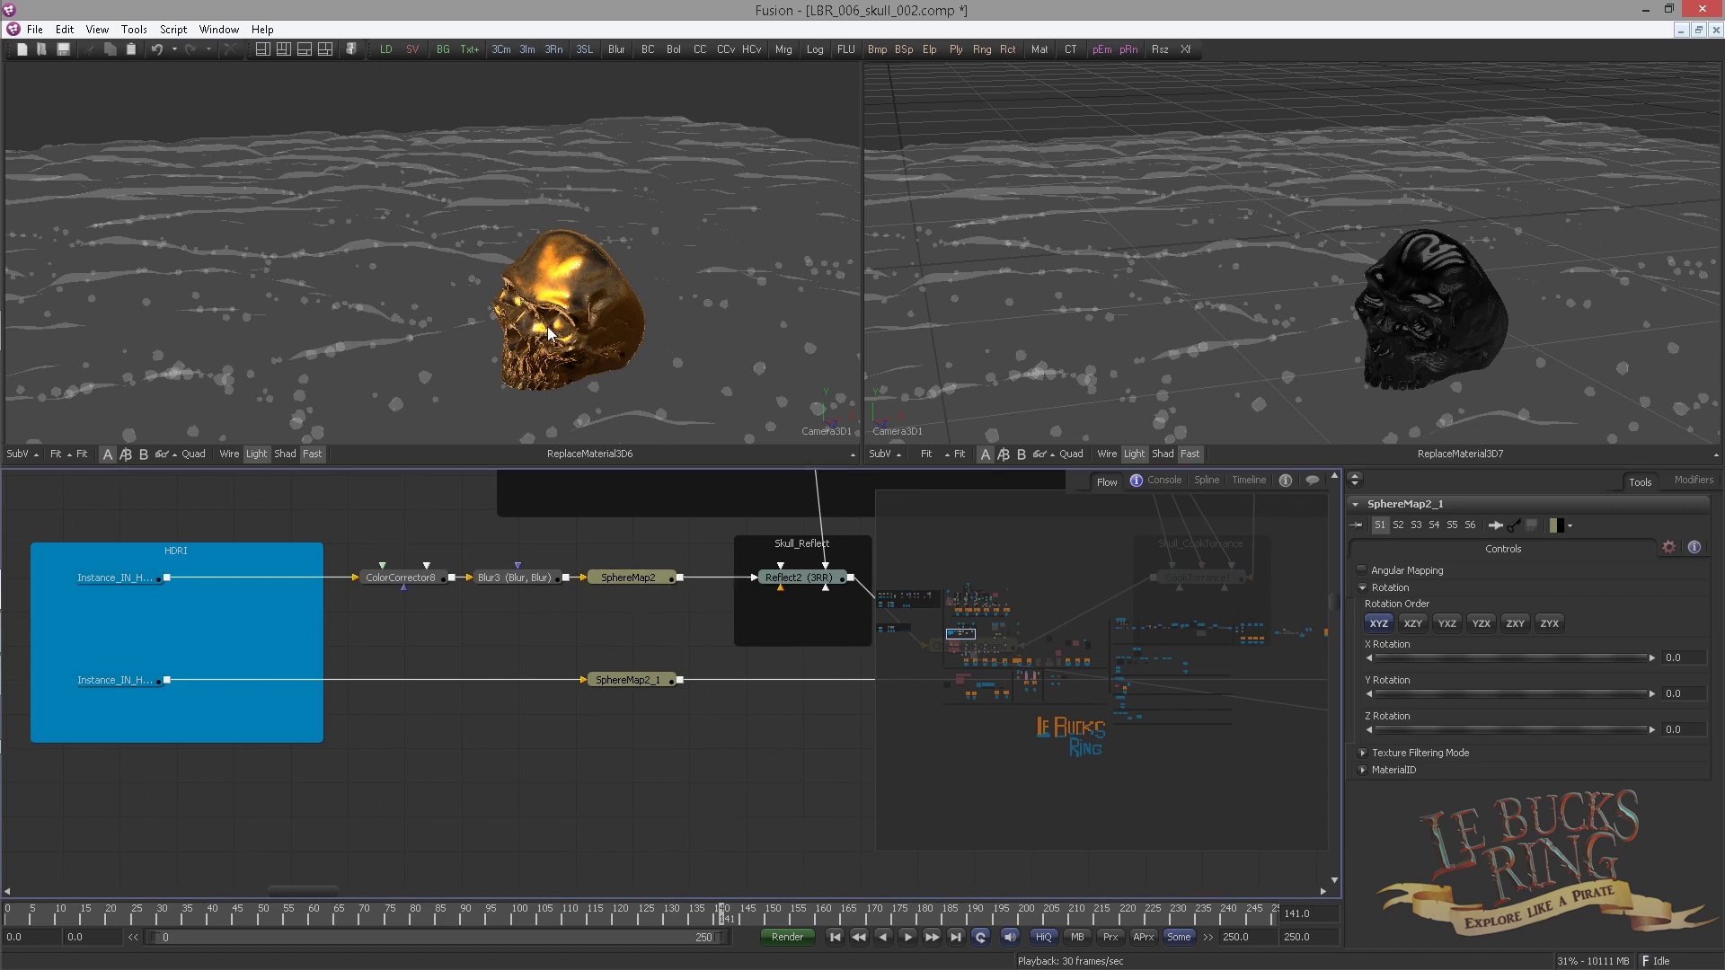
click(644, 575)
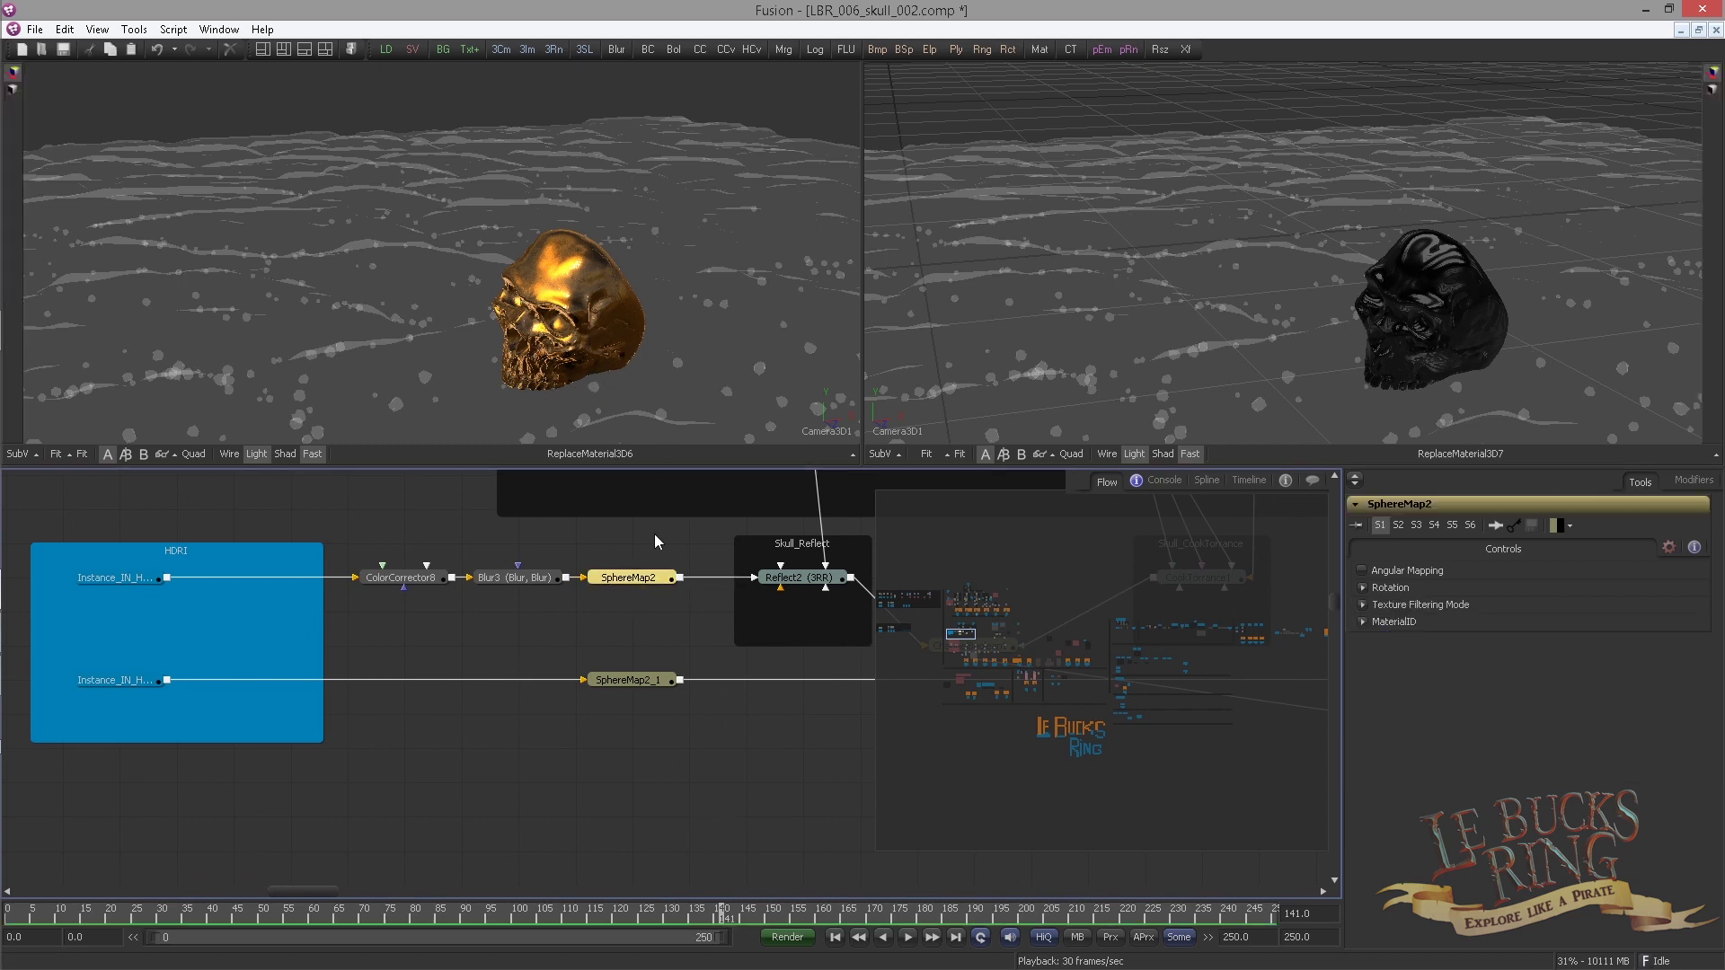
click(630, 682)
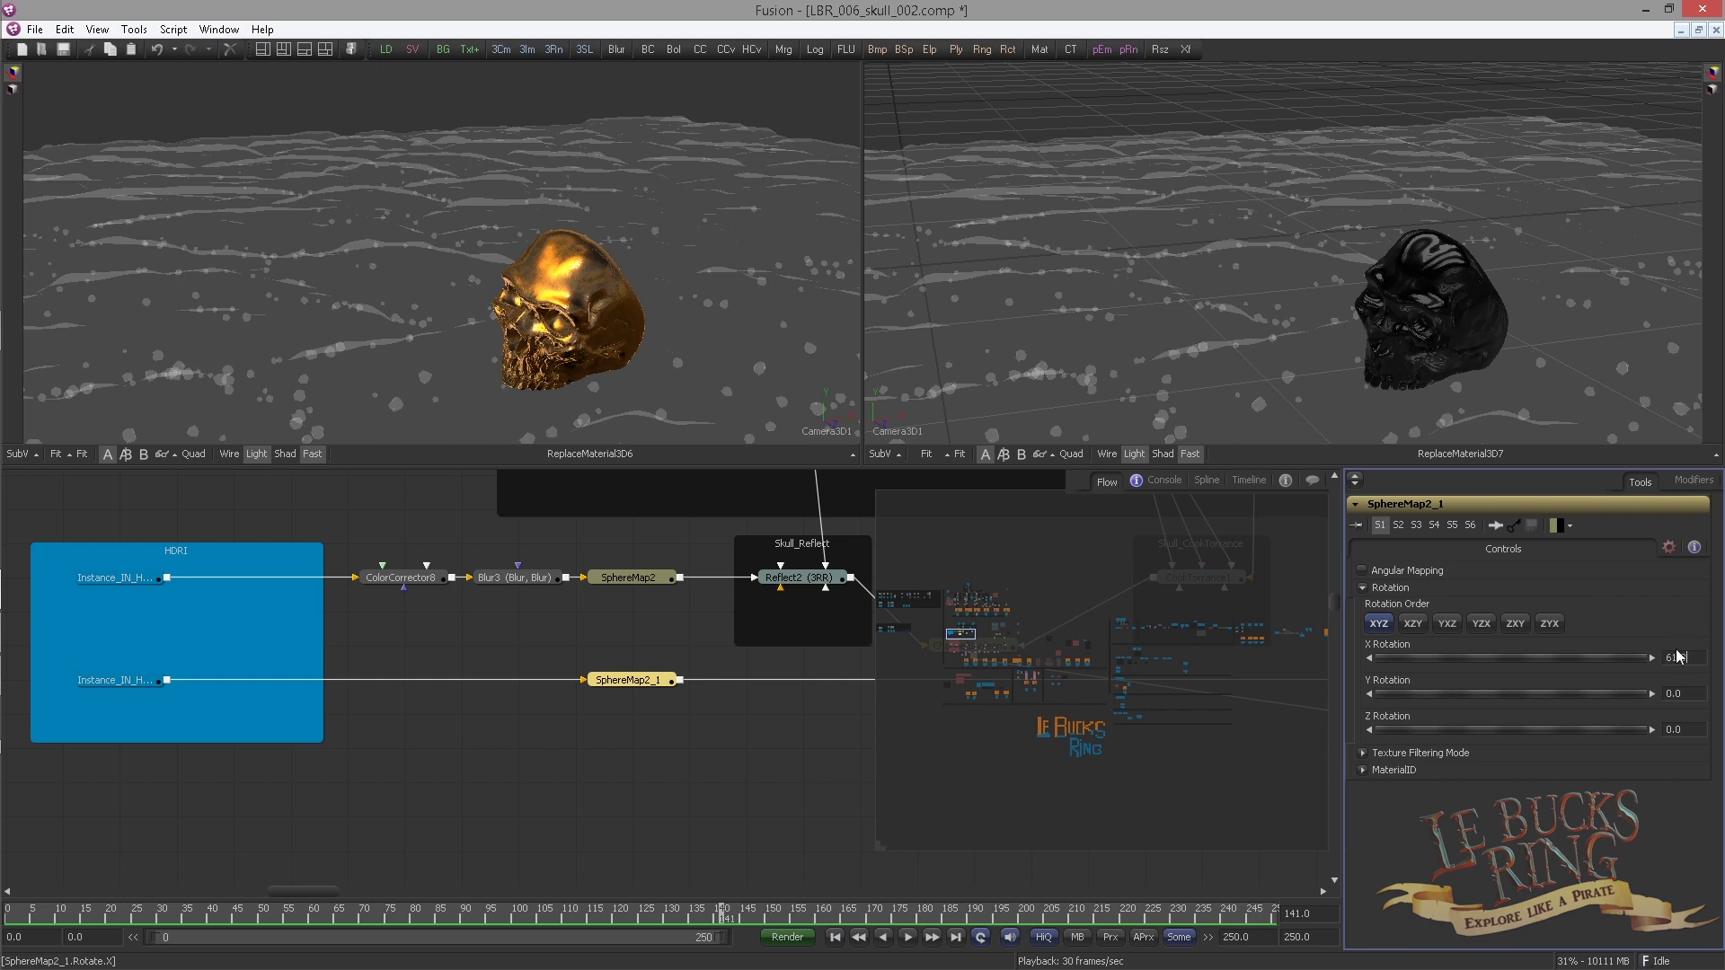
key(Tab)
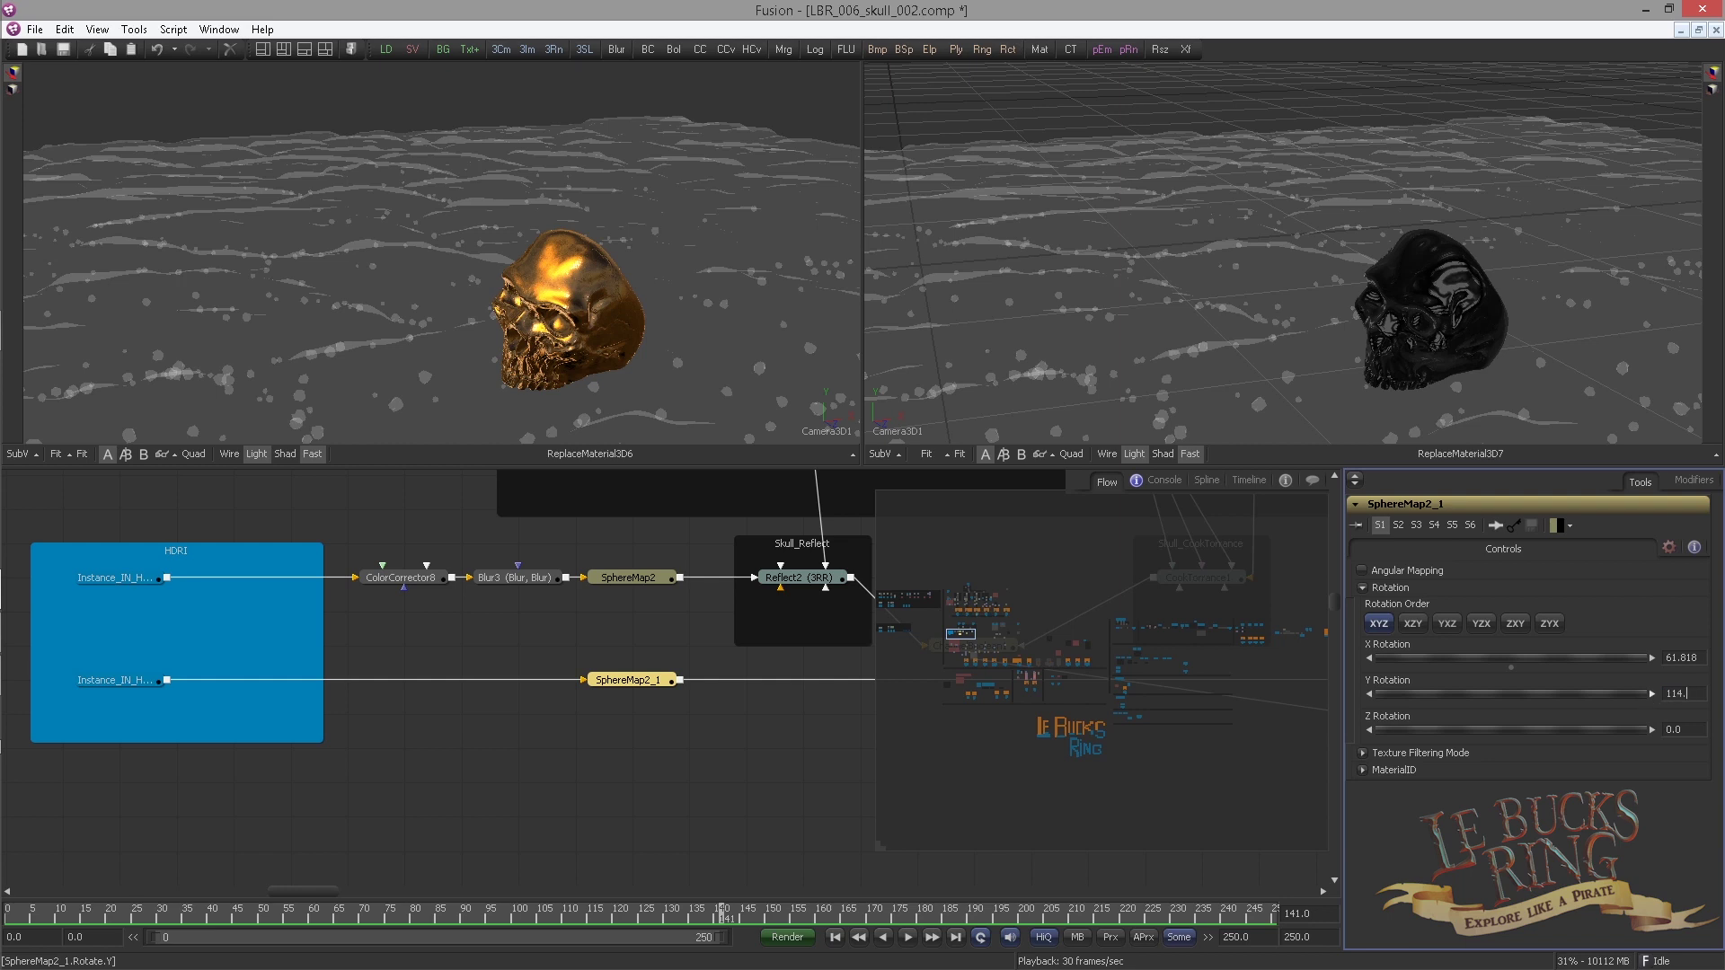
key(Tab)
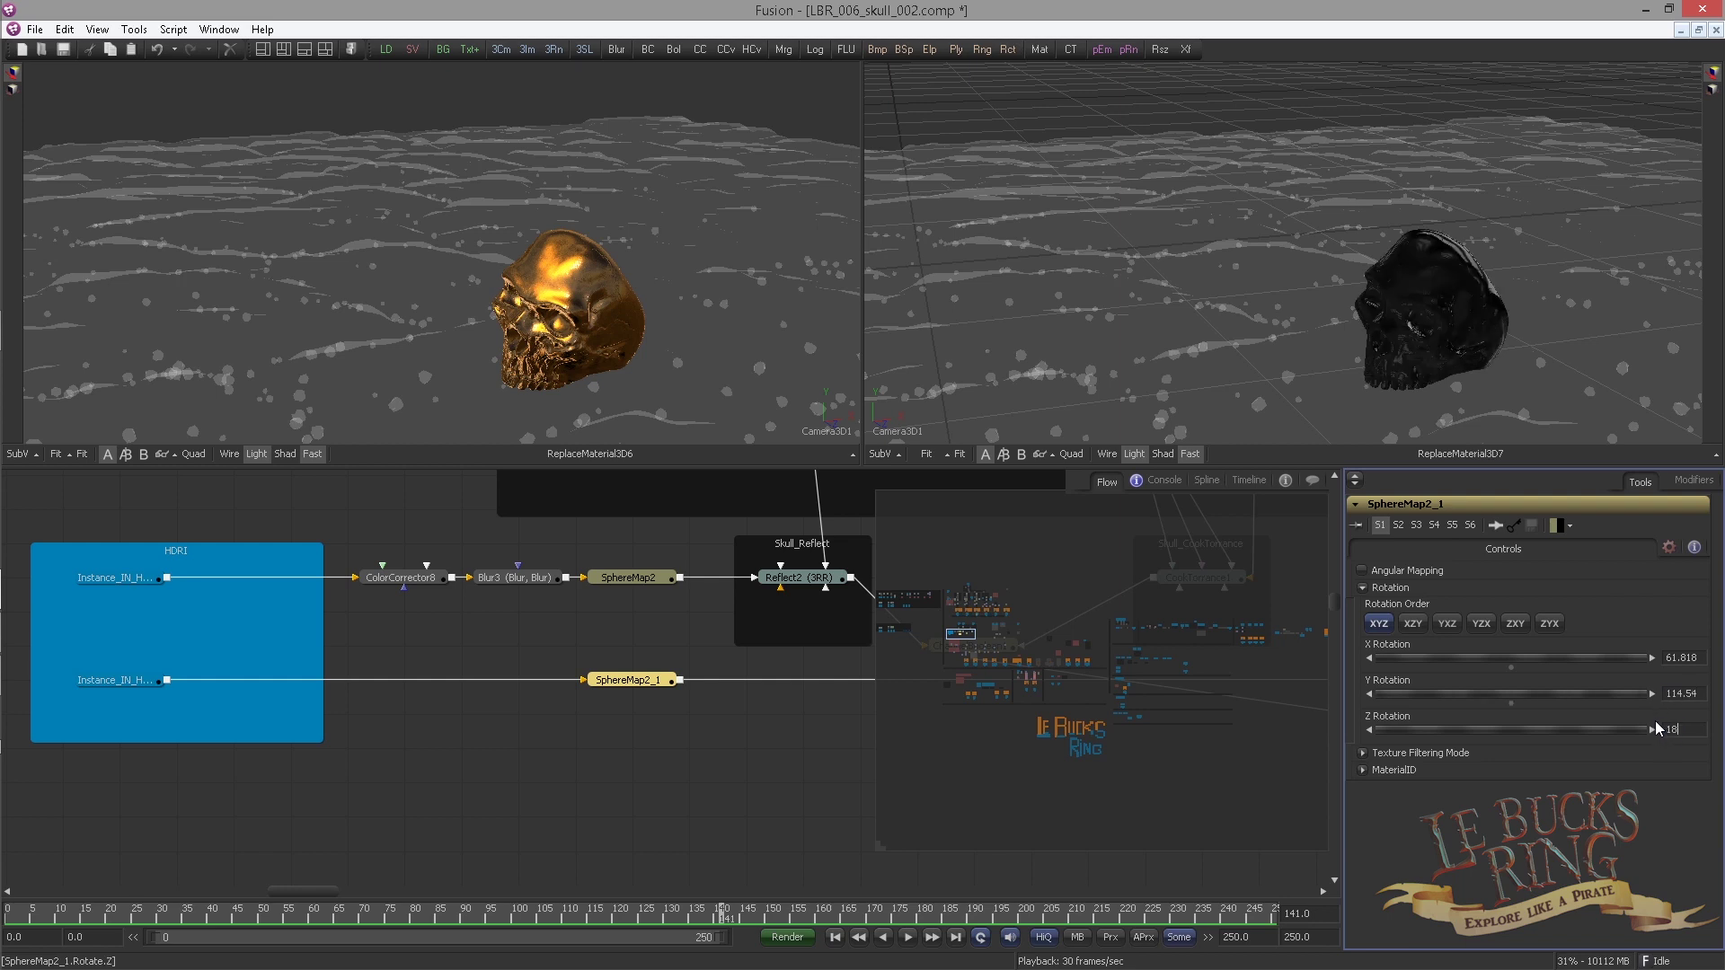
key(Return)
Scrub the timeline to frame 195 to check the reflections, and view the suburb HDRI instance in place of the gold ring
click(77, 918)
drag(77, 924, 1001, 899)
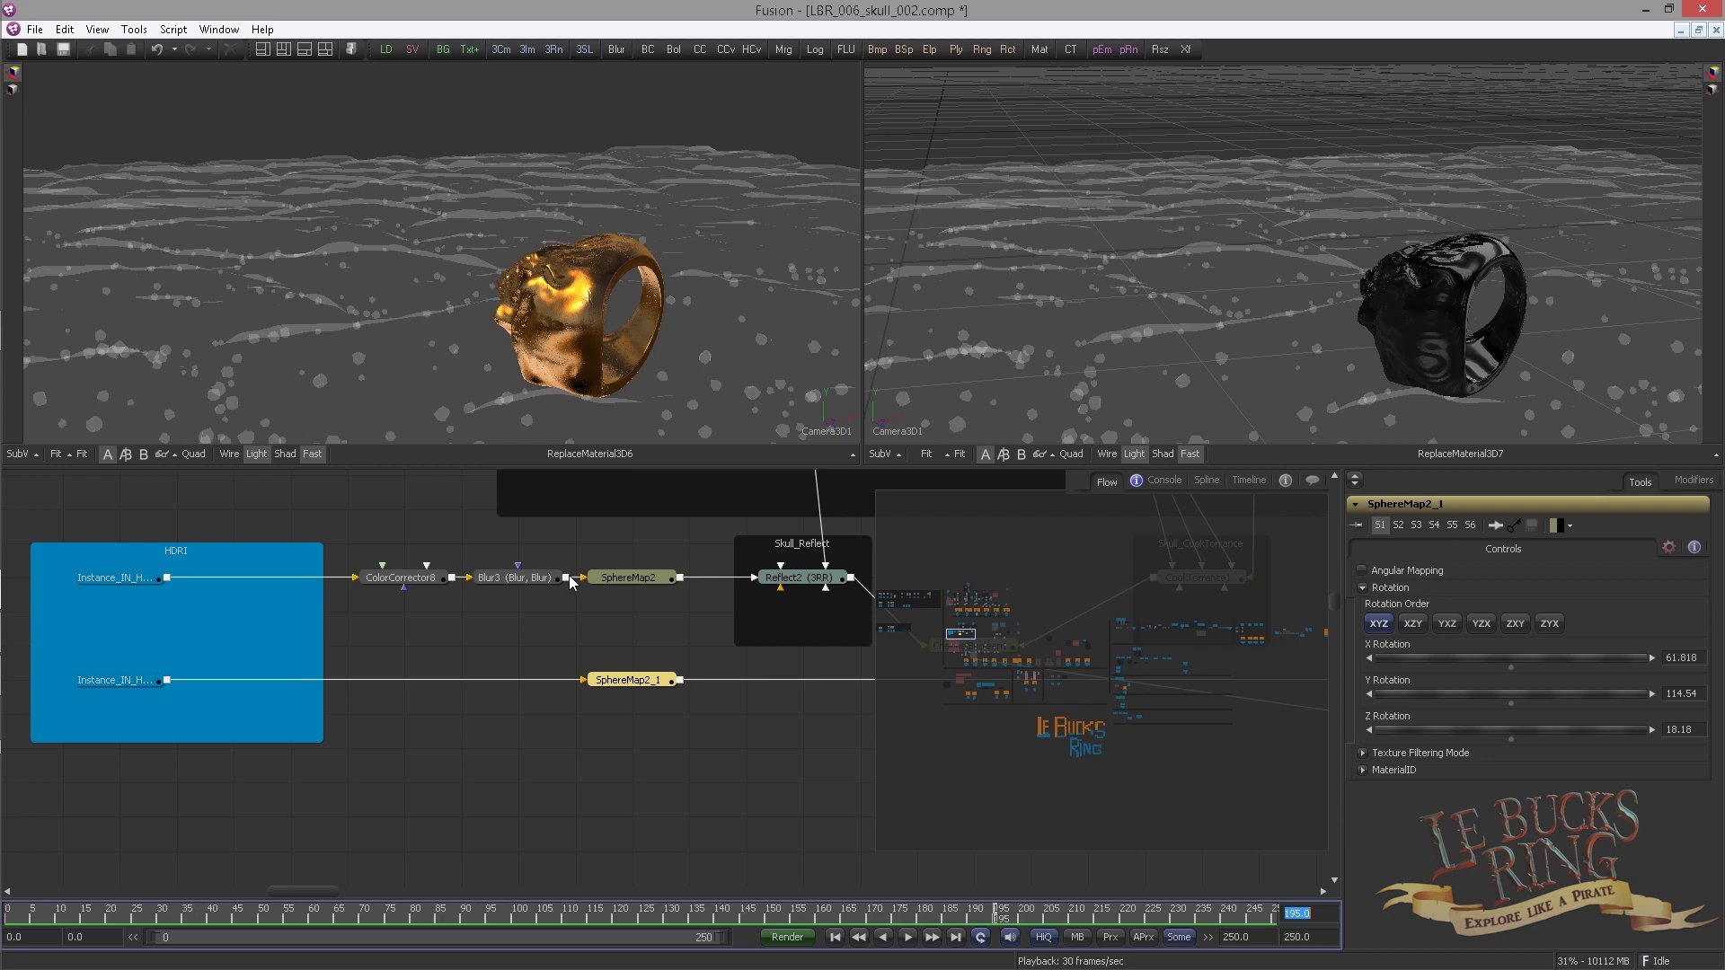
click(632, 629)
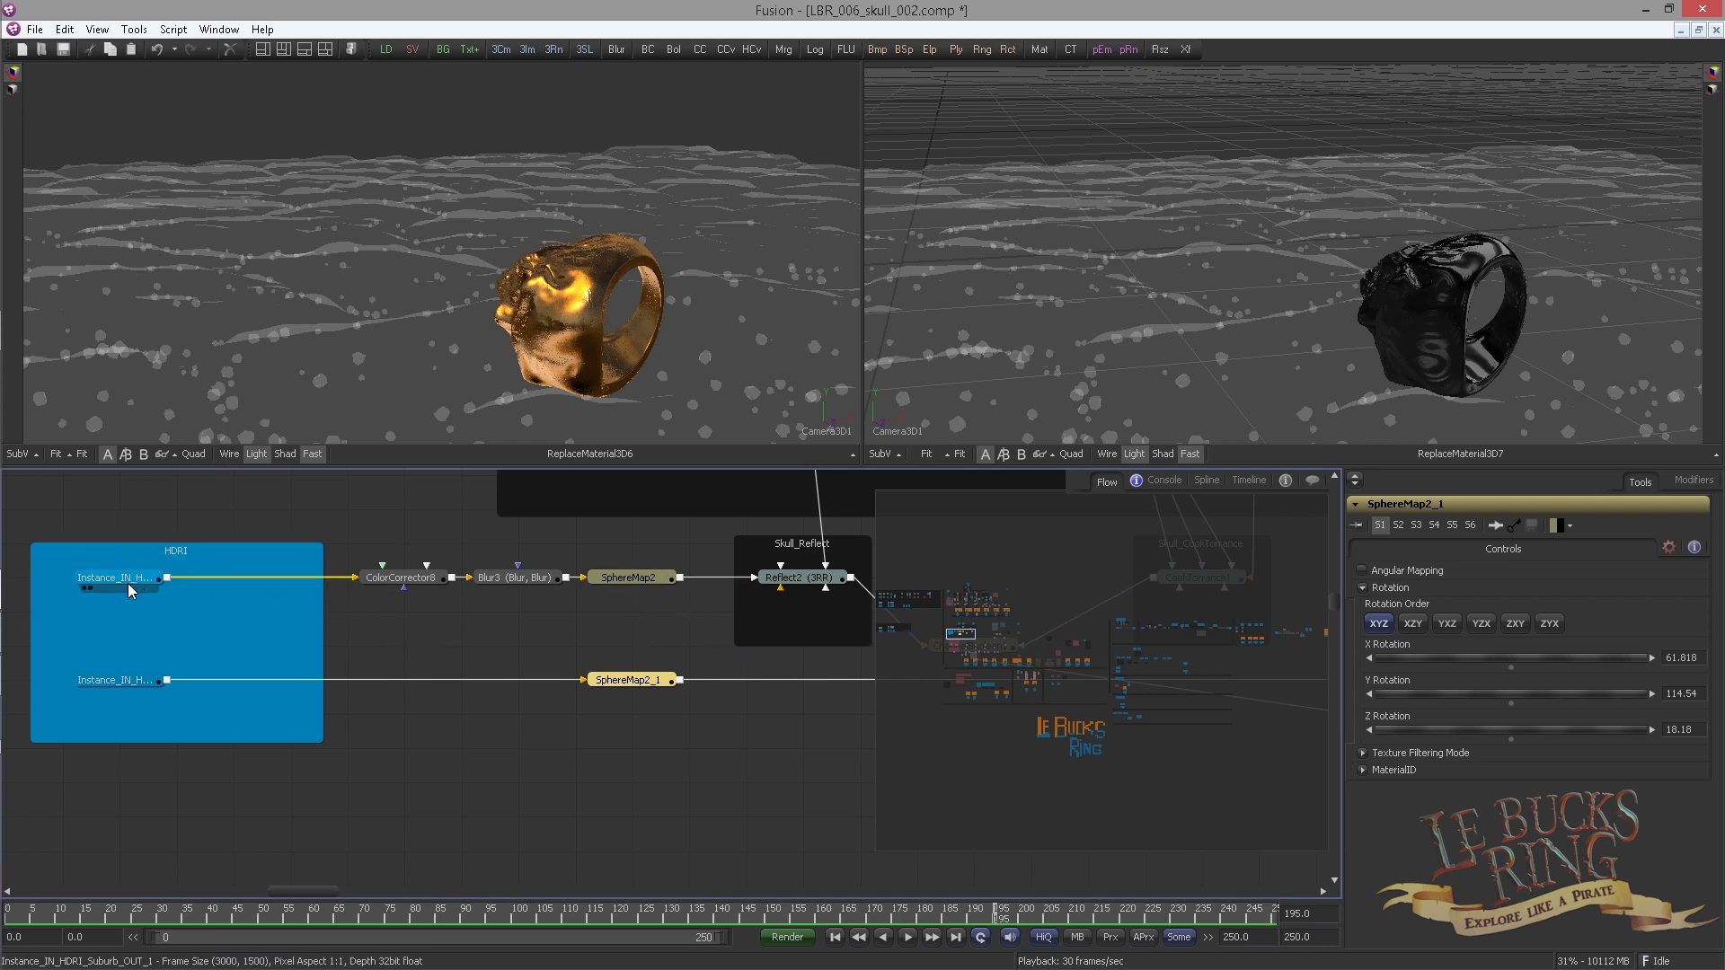
drag(126, 576, 225, 377)
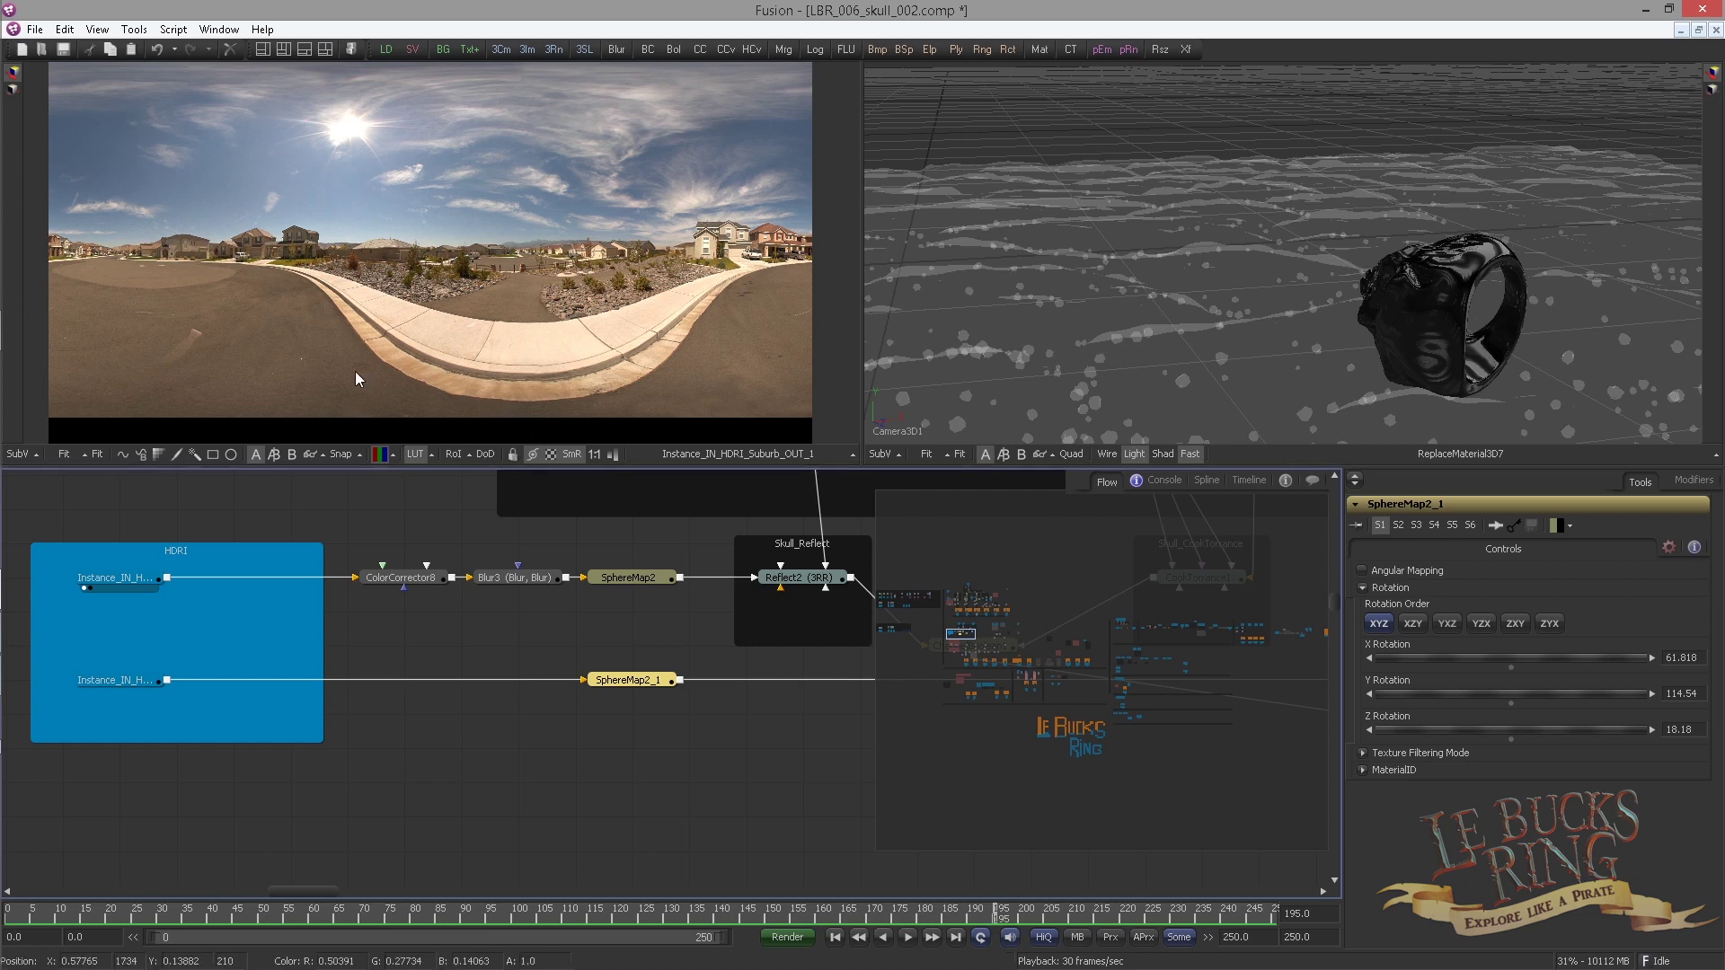
Insert a Transform node between the suburb HDRI instance and its color corrector
click(132, 577)
key(ctrl+space)
text(tran)
key(Return)
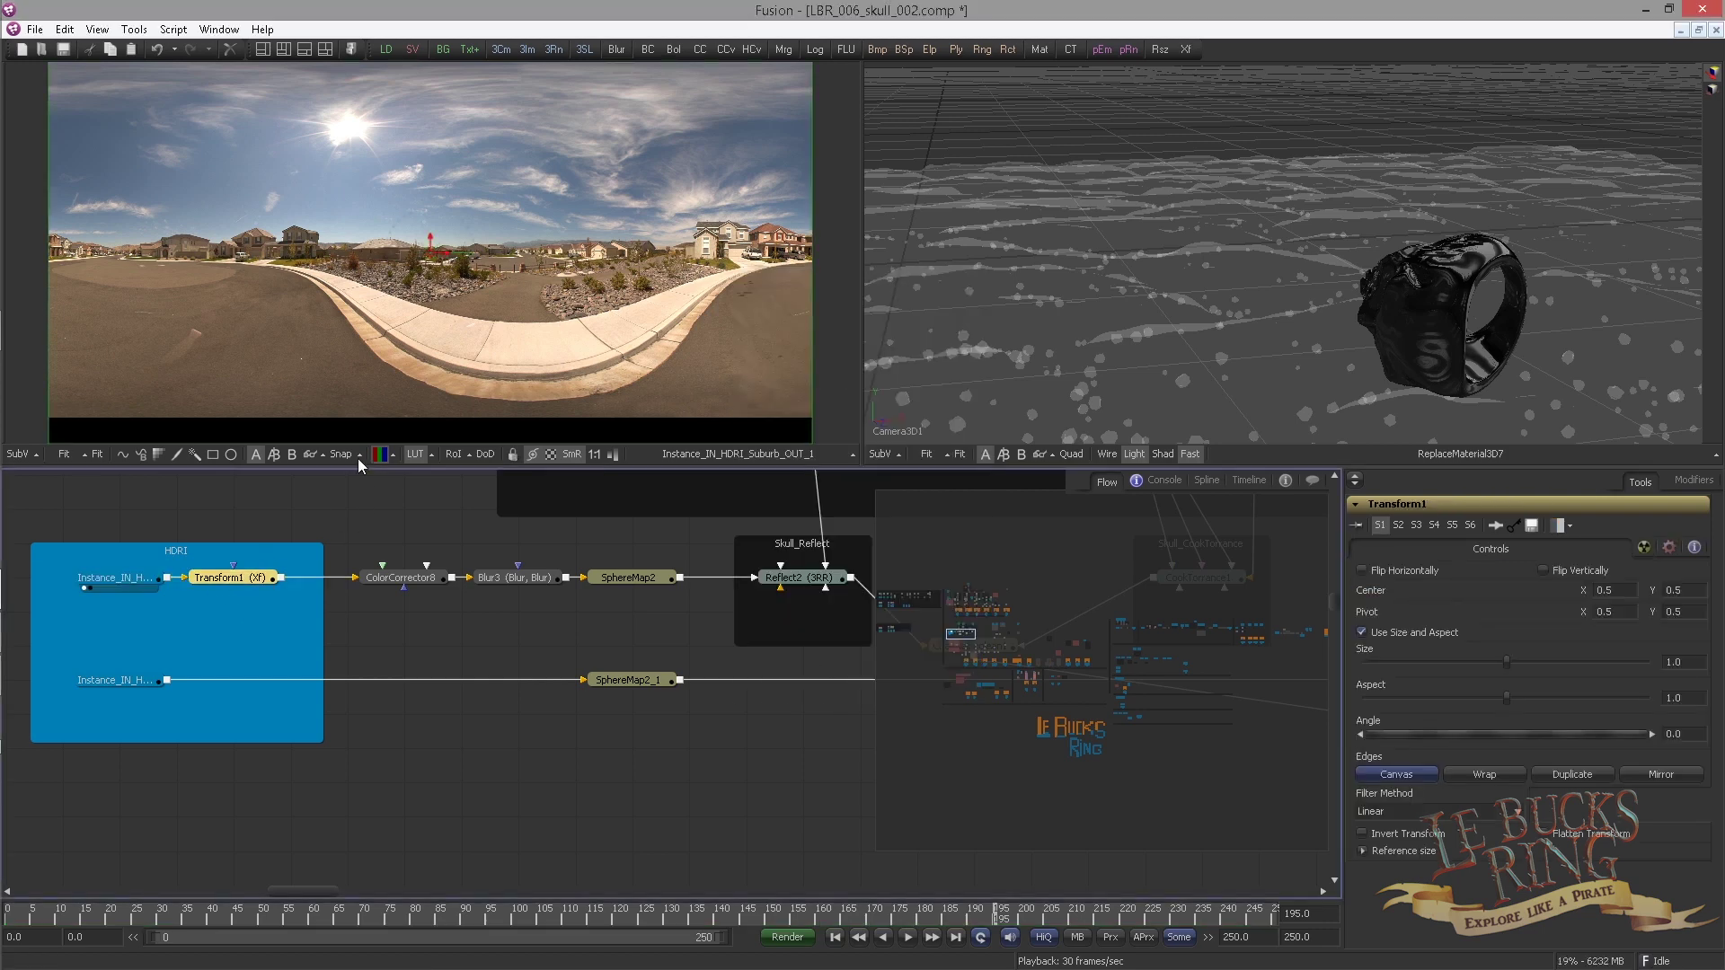
Unlink the size axes of Transform1, stretch the suburb HDRI to a Y Size of about 1.117, and view the Transform1 output
click(1360, 634)
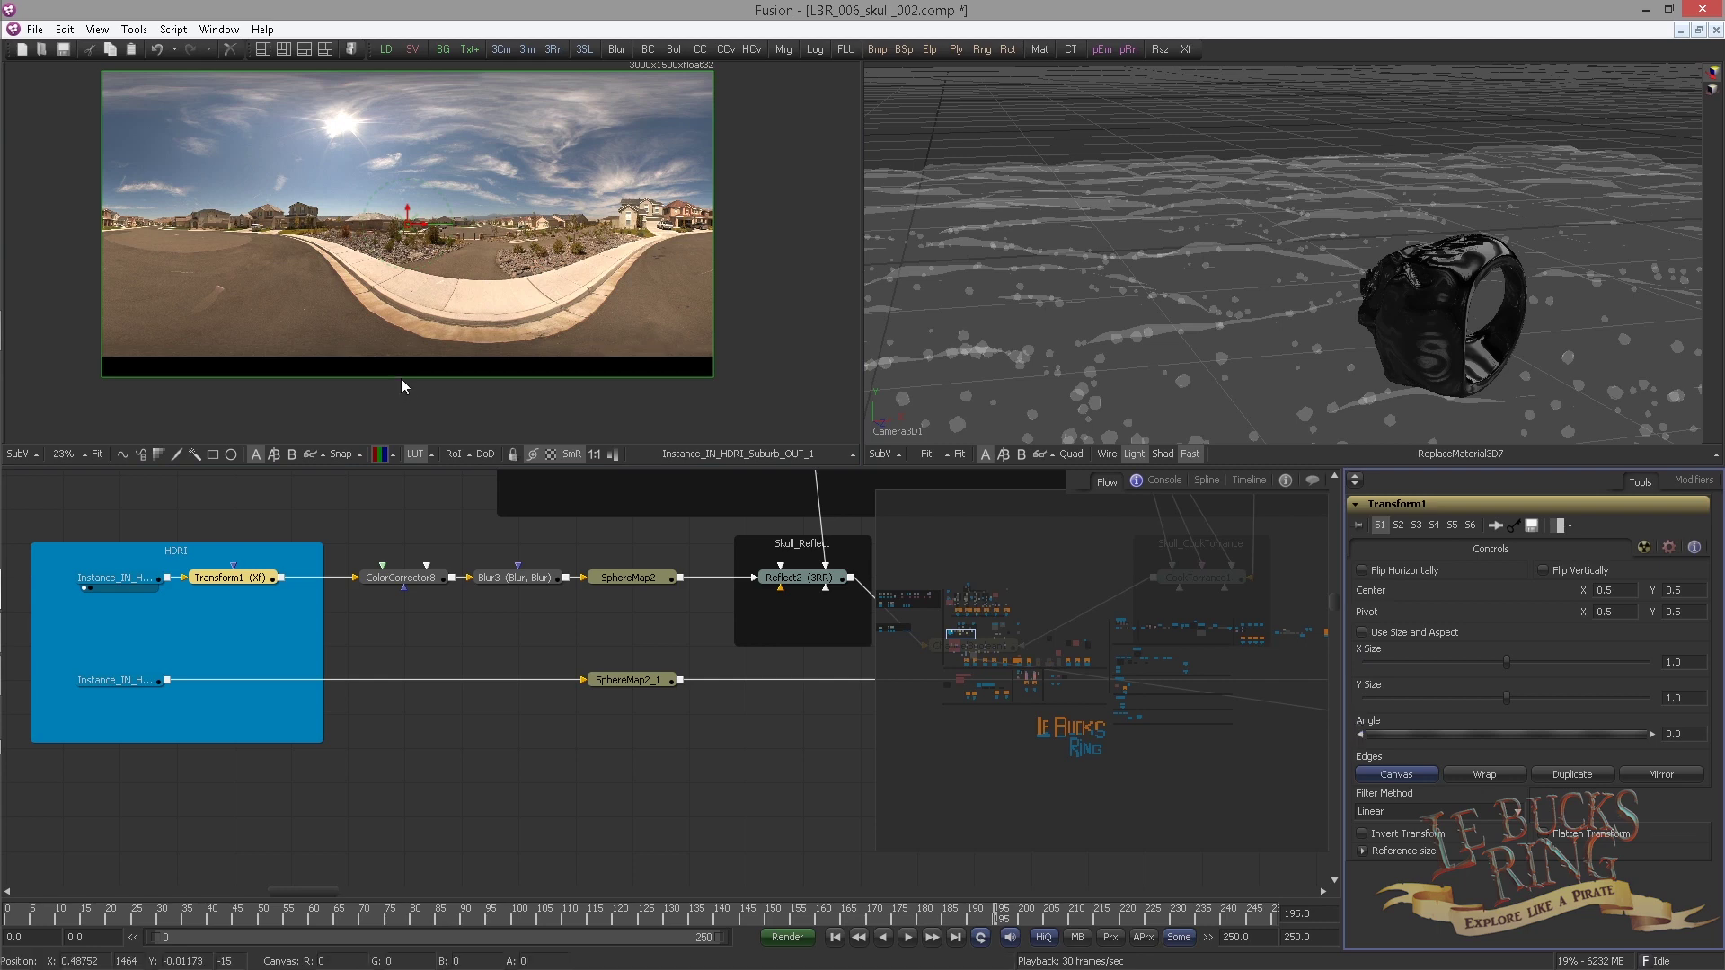
drag(401, 379, 402, 391)
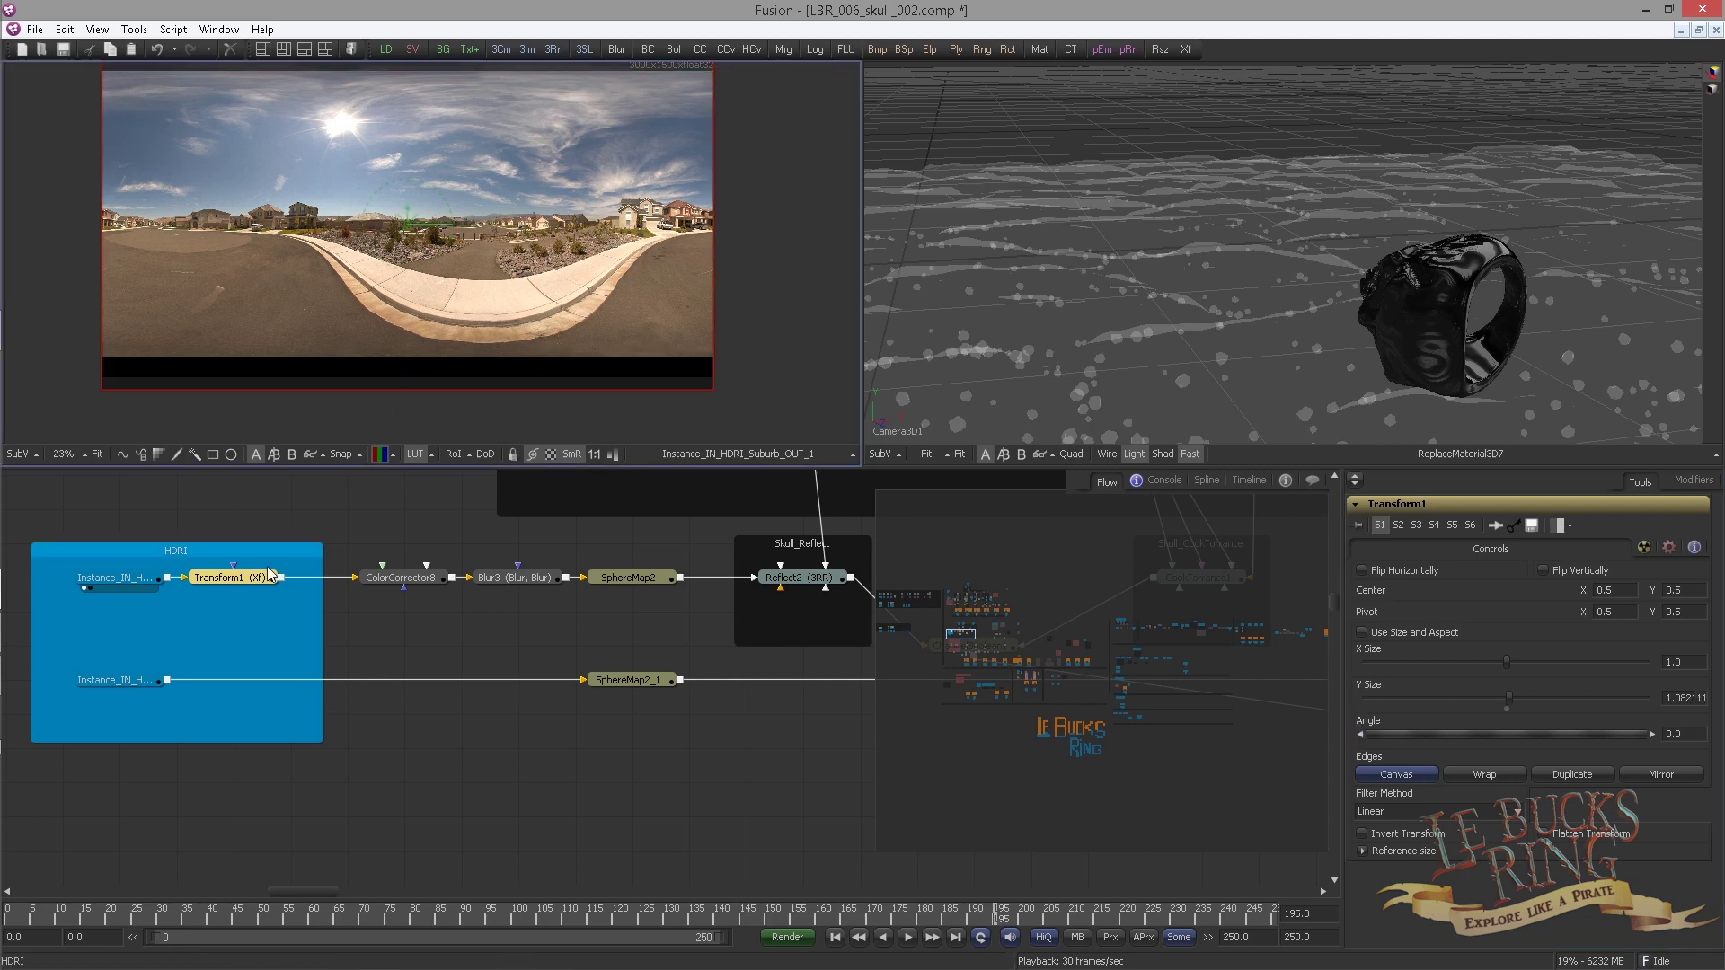
drag(250, 584, 471, 398)
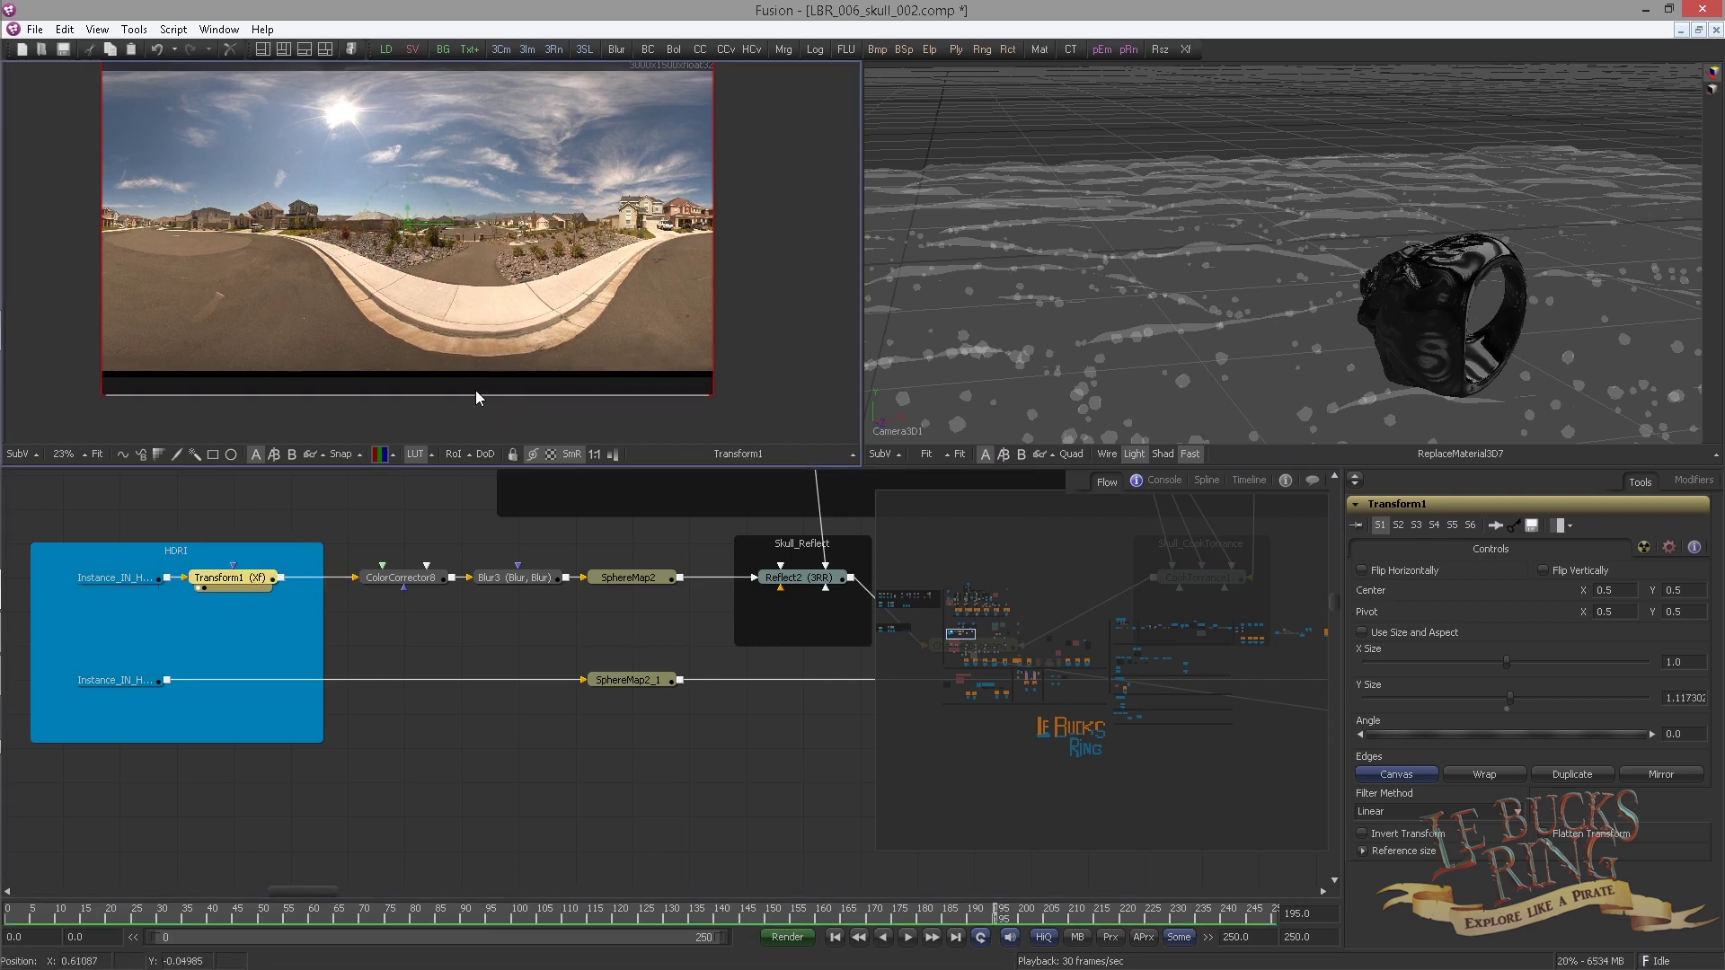
Shift the suburb HDRI in Transform1 to a Center Y of about 0.471 to cover the black strip along its lower edge
click(409, 209)
drag(409, 215, 411, 224)
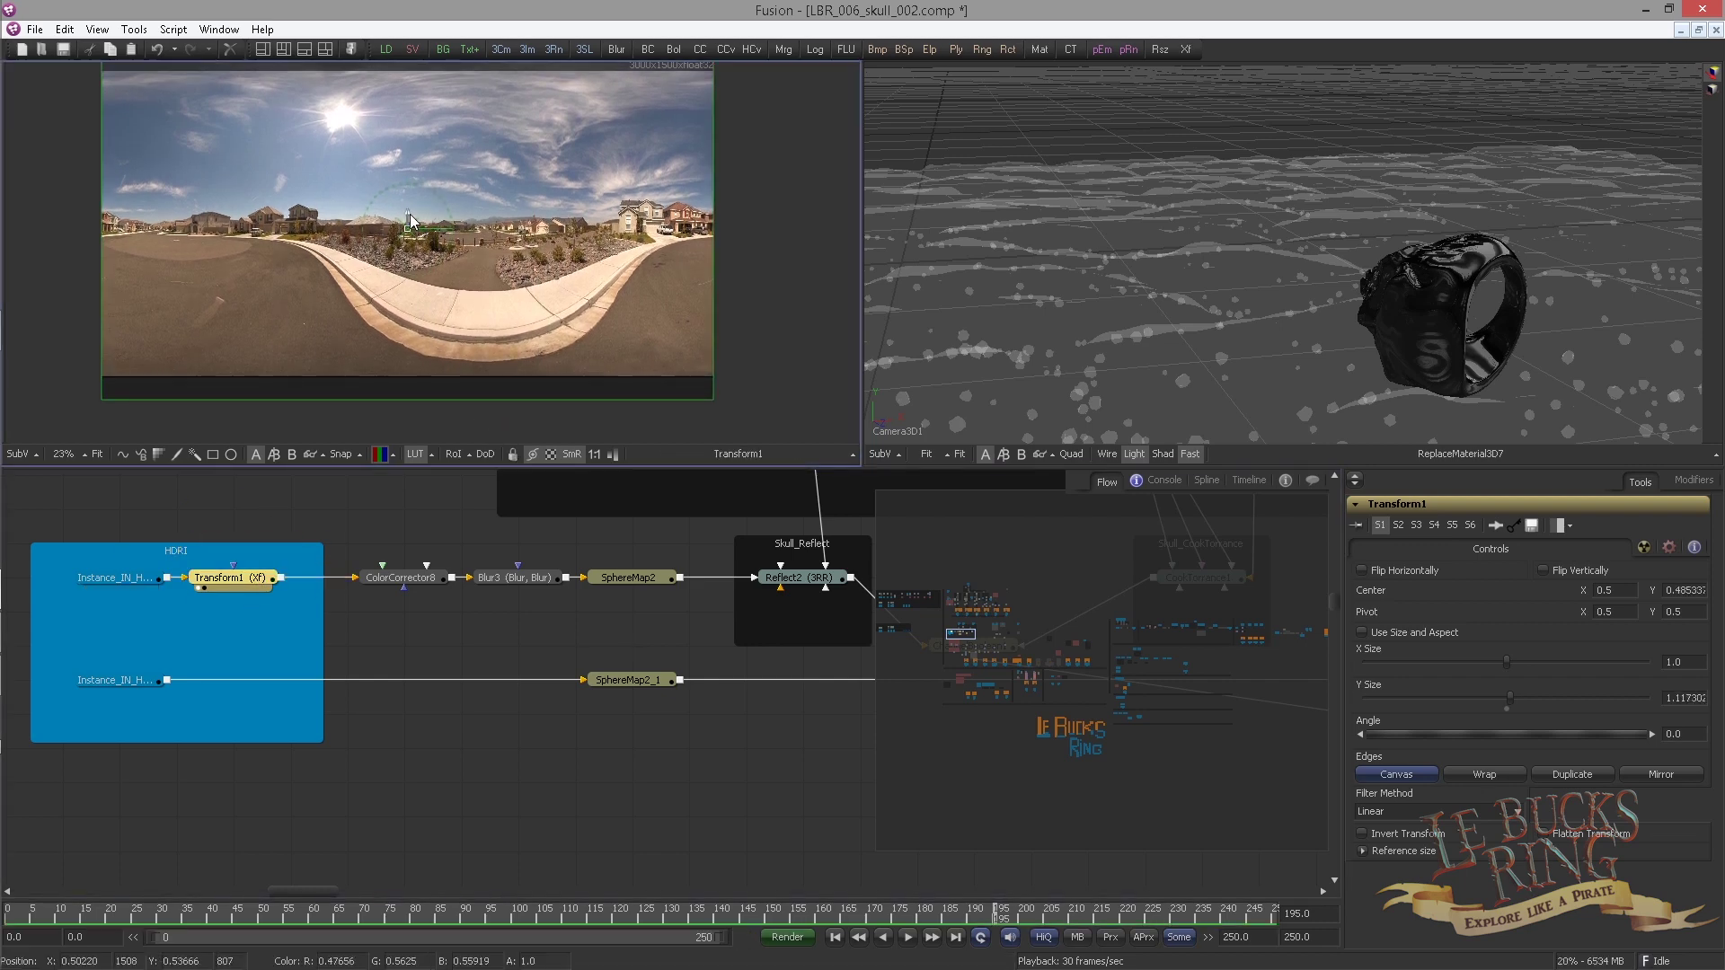
click(544, 718)
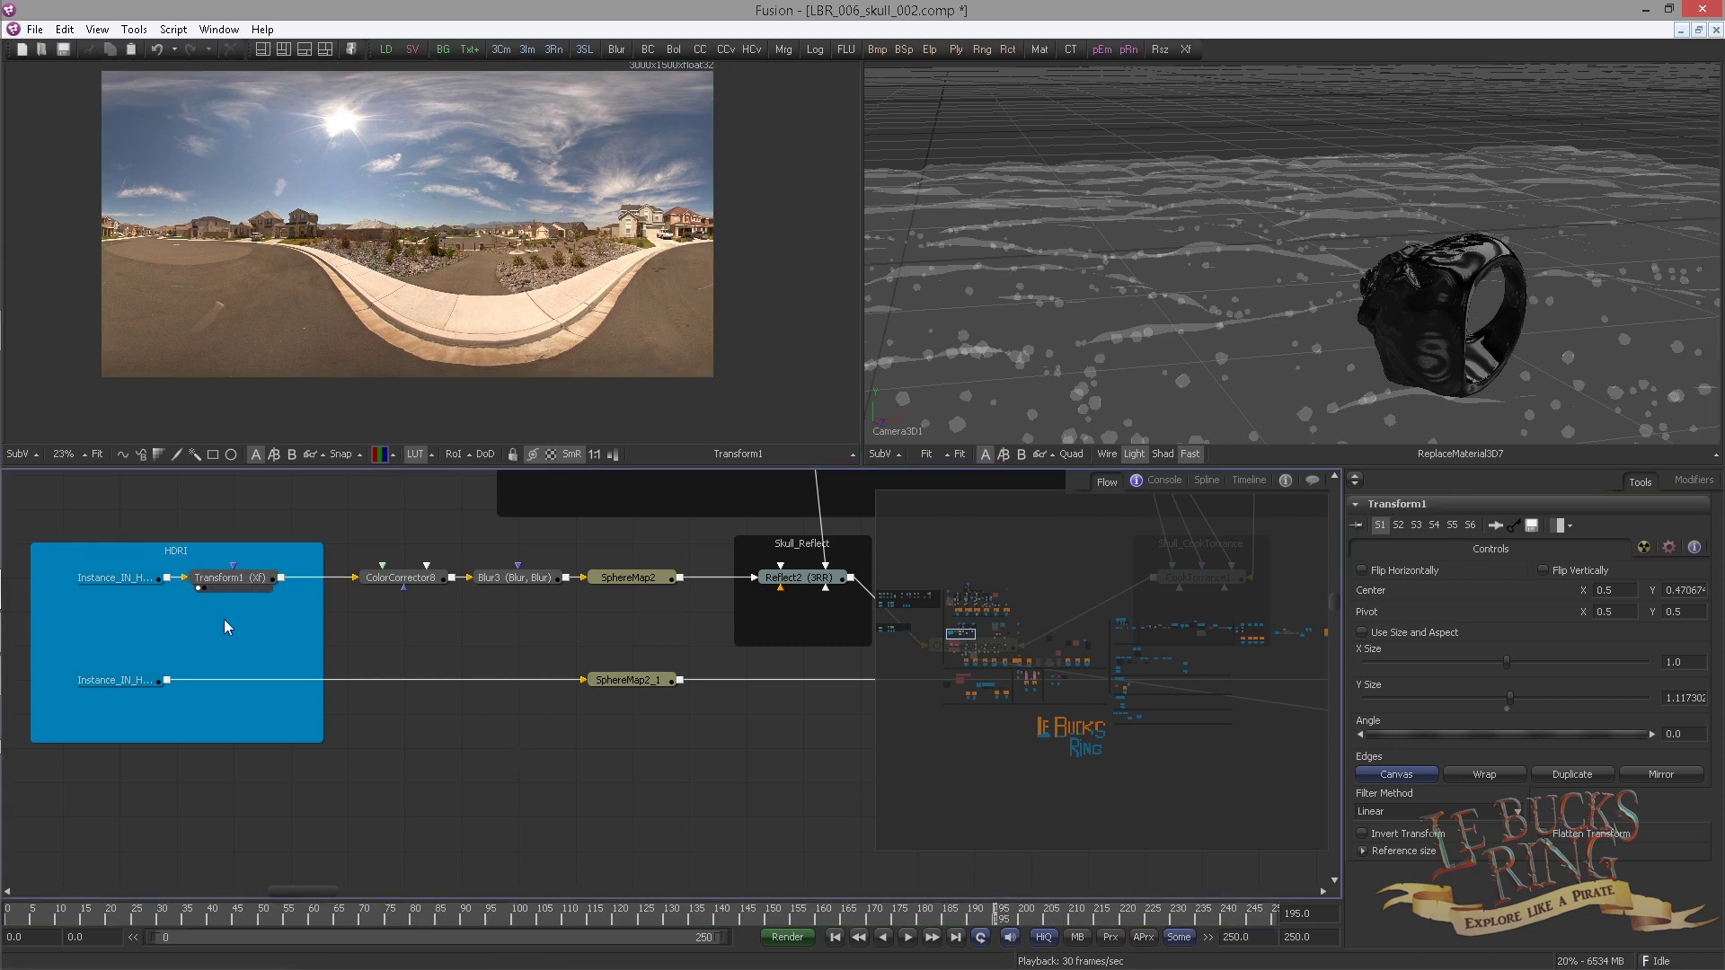
drag(537, 222, 531, 251)
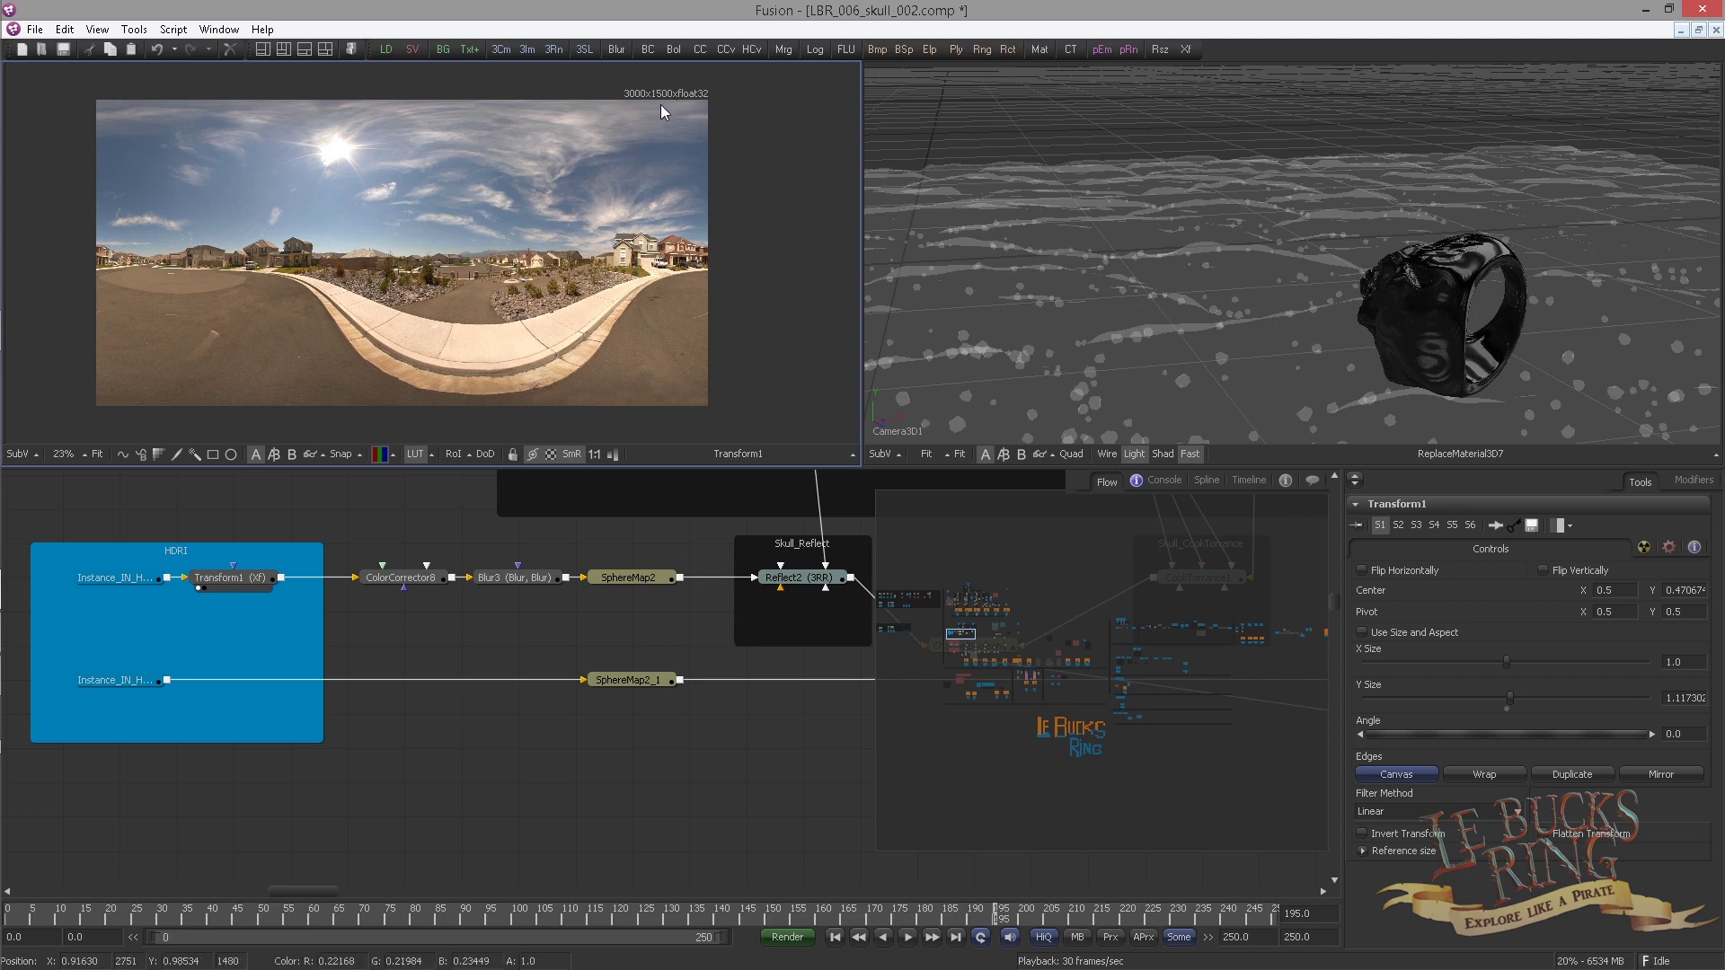
View the studio HDRI instance and insert a Resize node between it and SphereMap2_1
drag(150, 680, 331, 353)
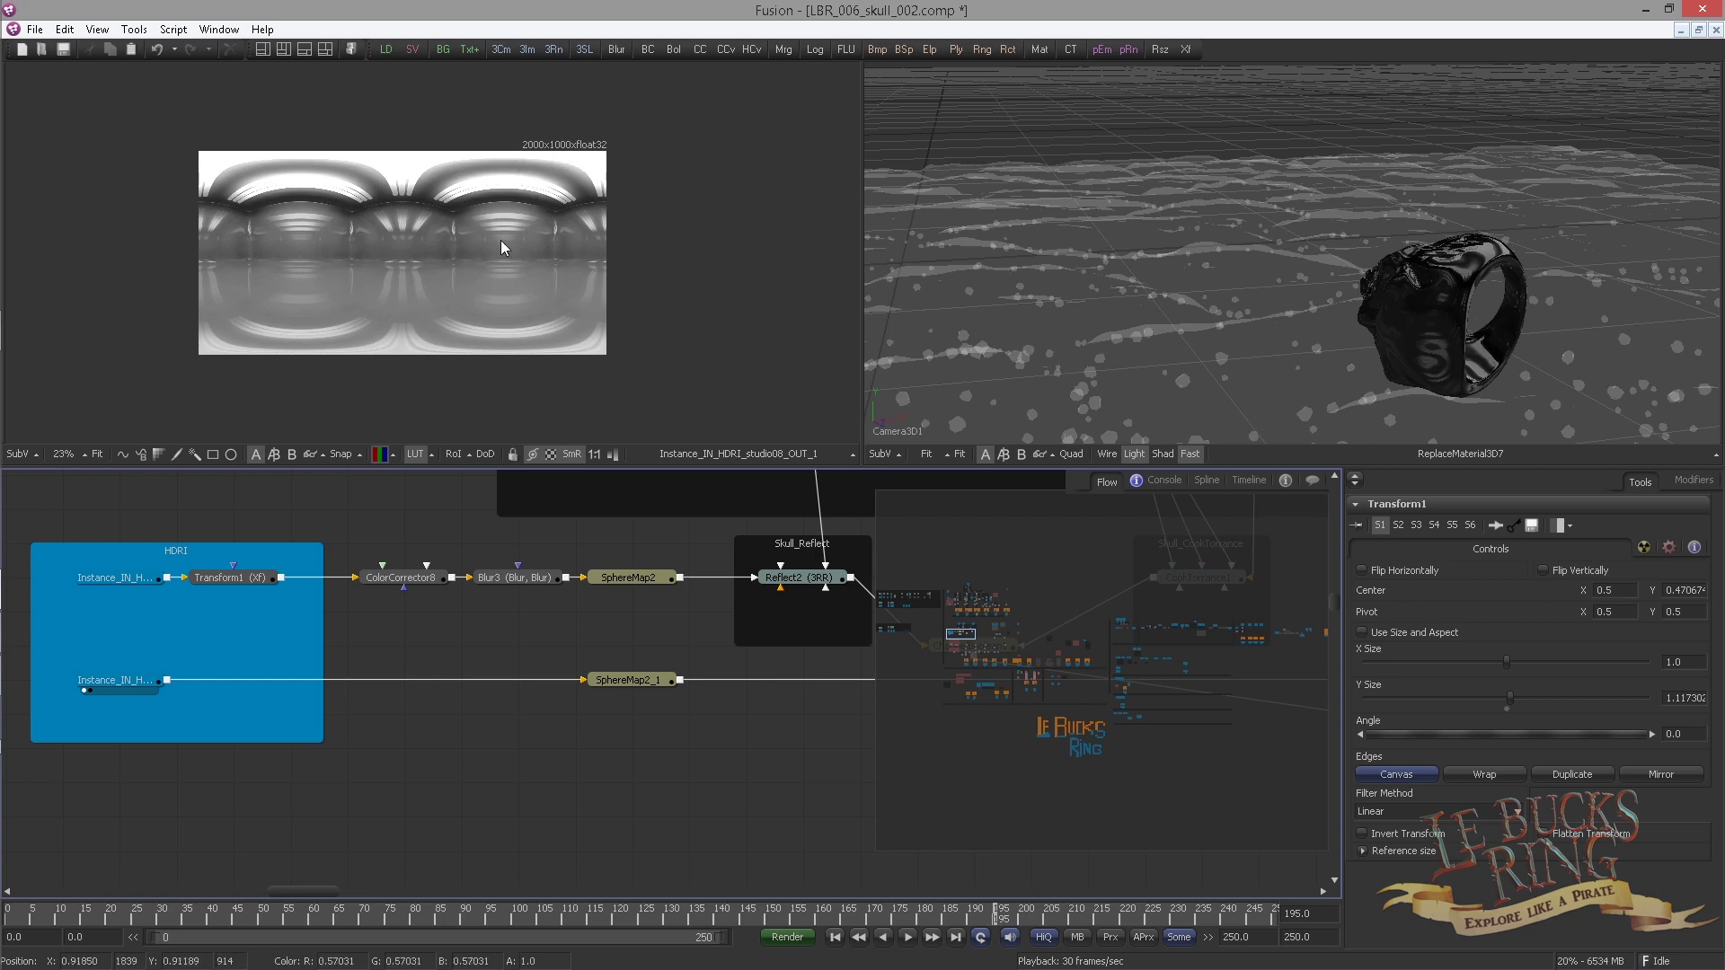
key(ctrl+space)
text(resiz)
key(Return)
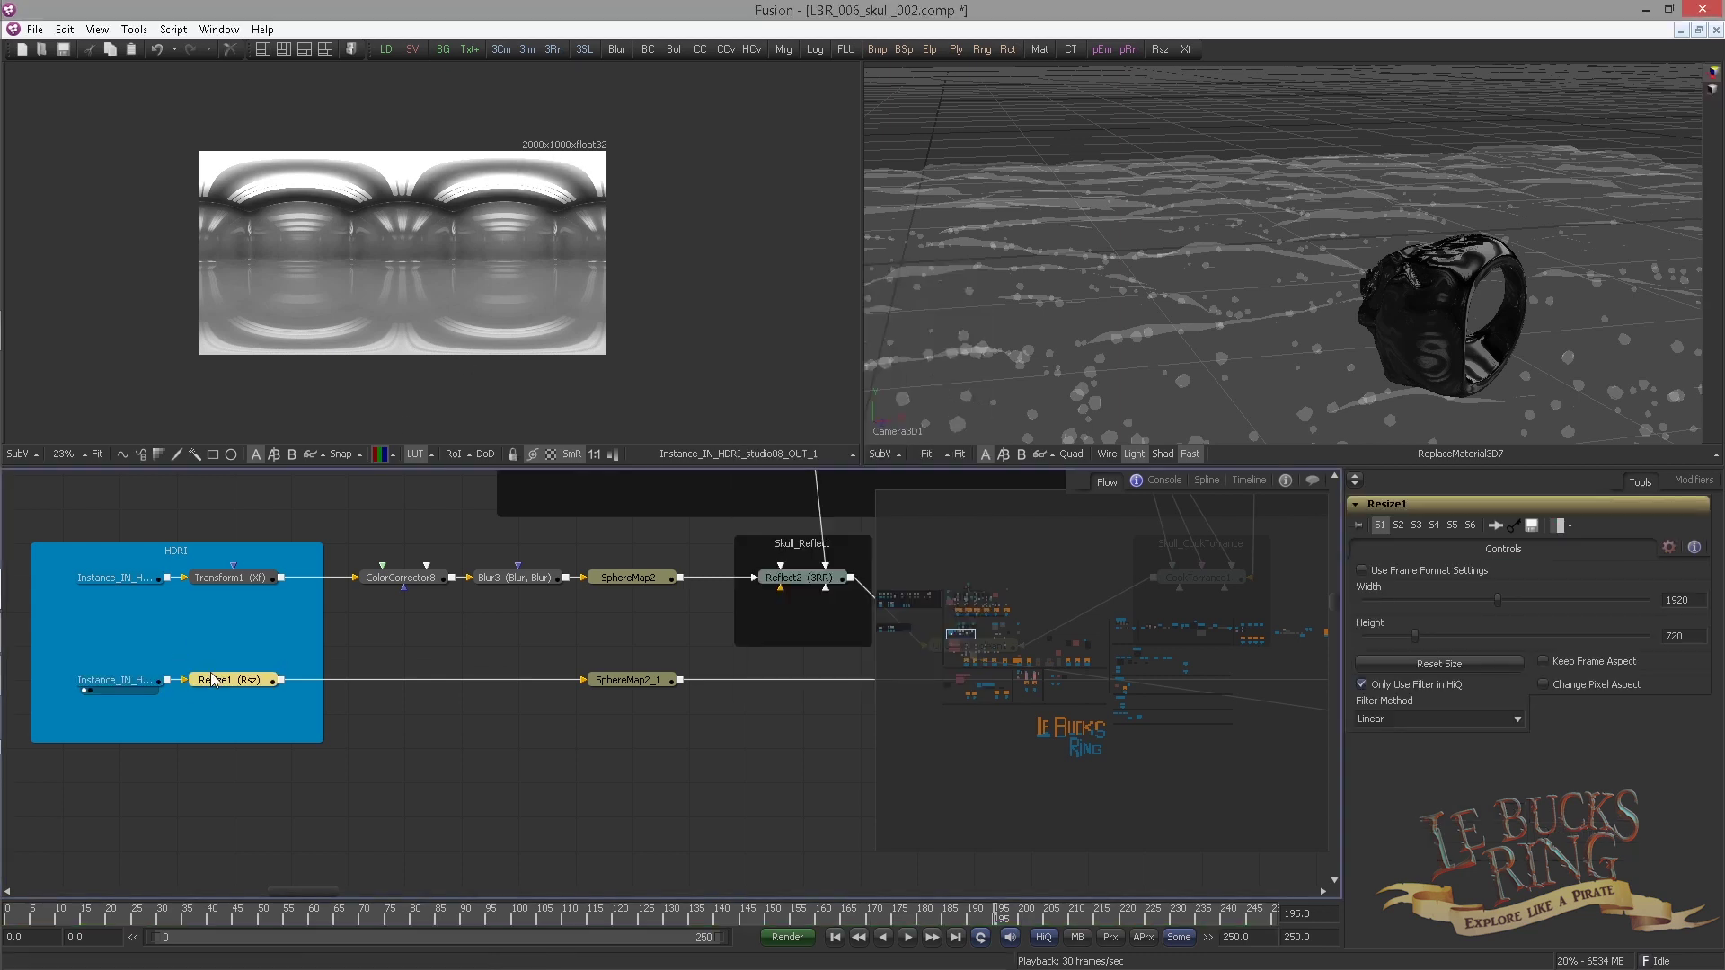
Set Resize1 to a width of 3000 and a height of 1500, and view its output
click(1676, 599)
text(3000)
key(Tab)
text(1500)
key(Return)
key(1)
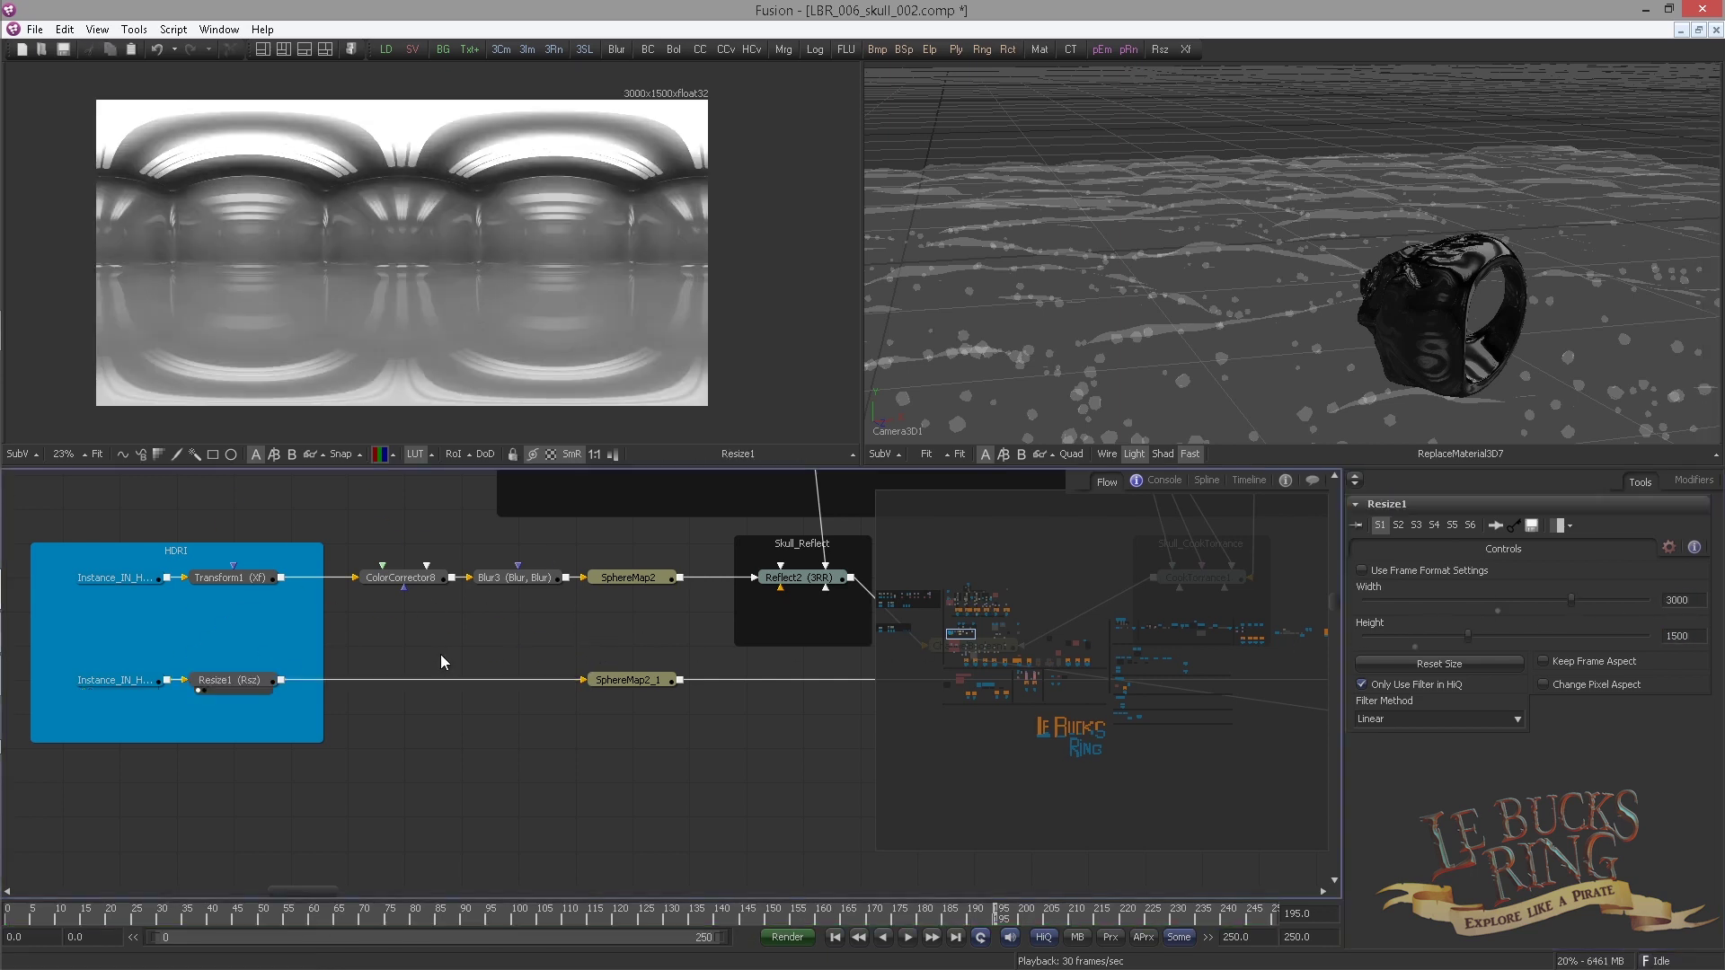
Insert a Color Corrector between Resize1 and SphereMap2_1, align it under ColorCorrector8, and view its output
click(227, 680)
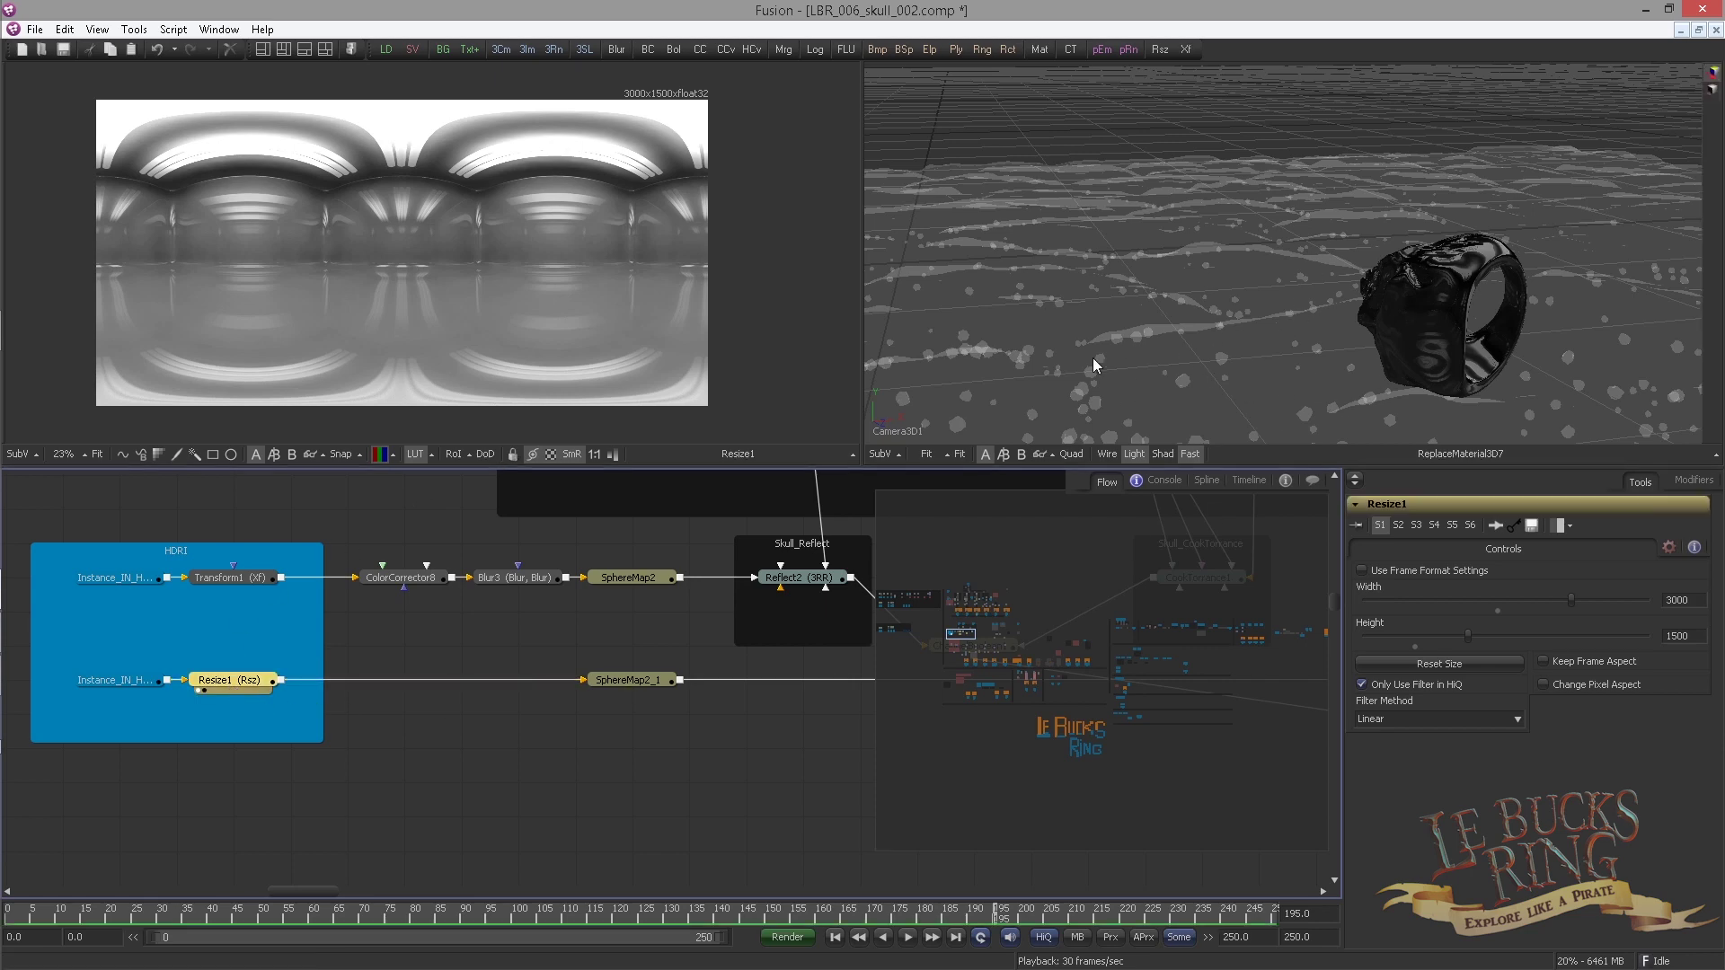
key(ctrl+space)
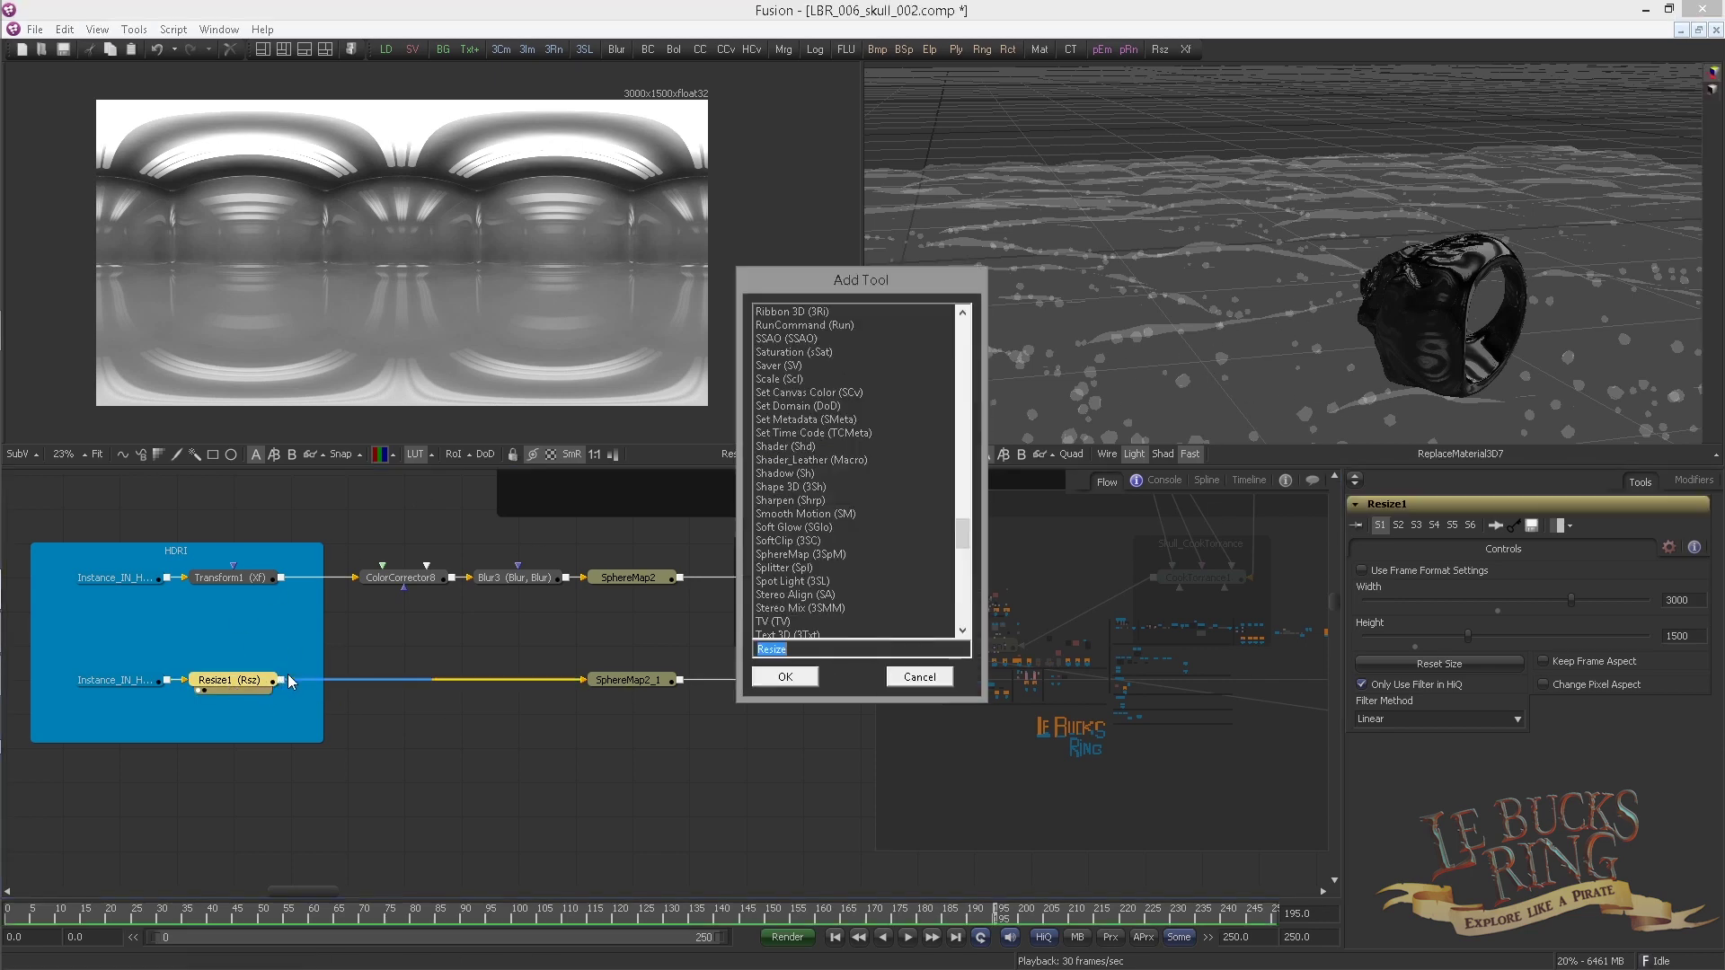
text(color)
key(Return)
drag(334, 683, 391, 682)
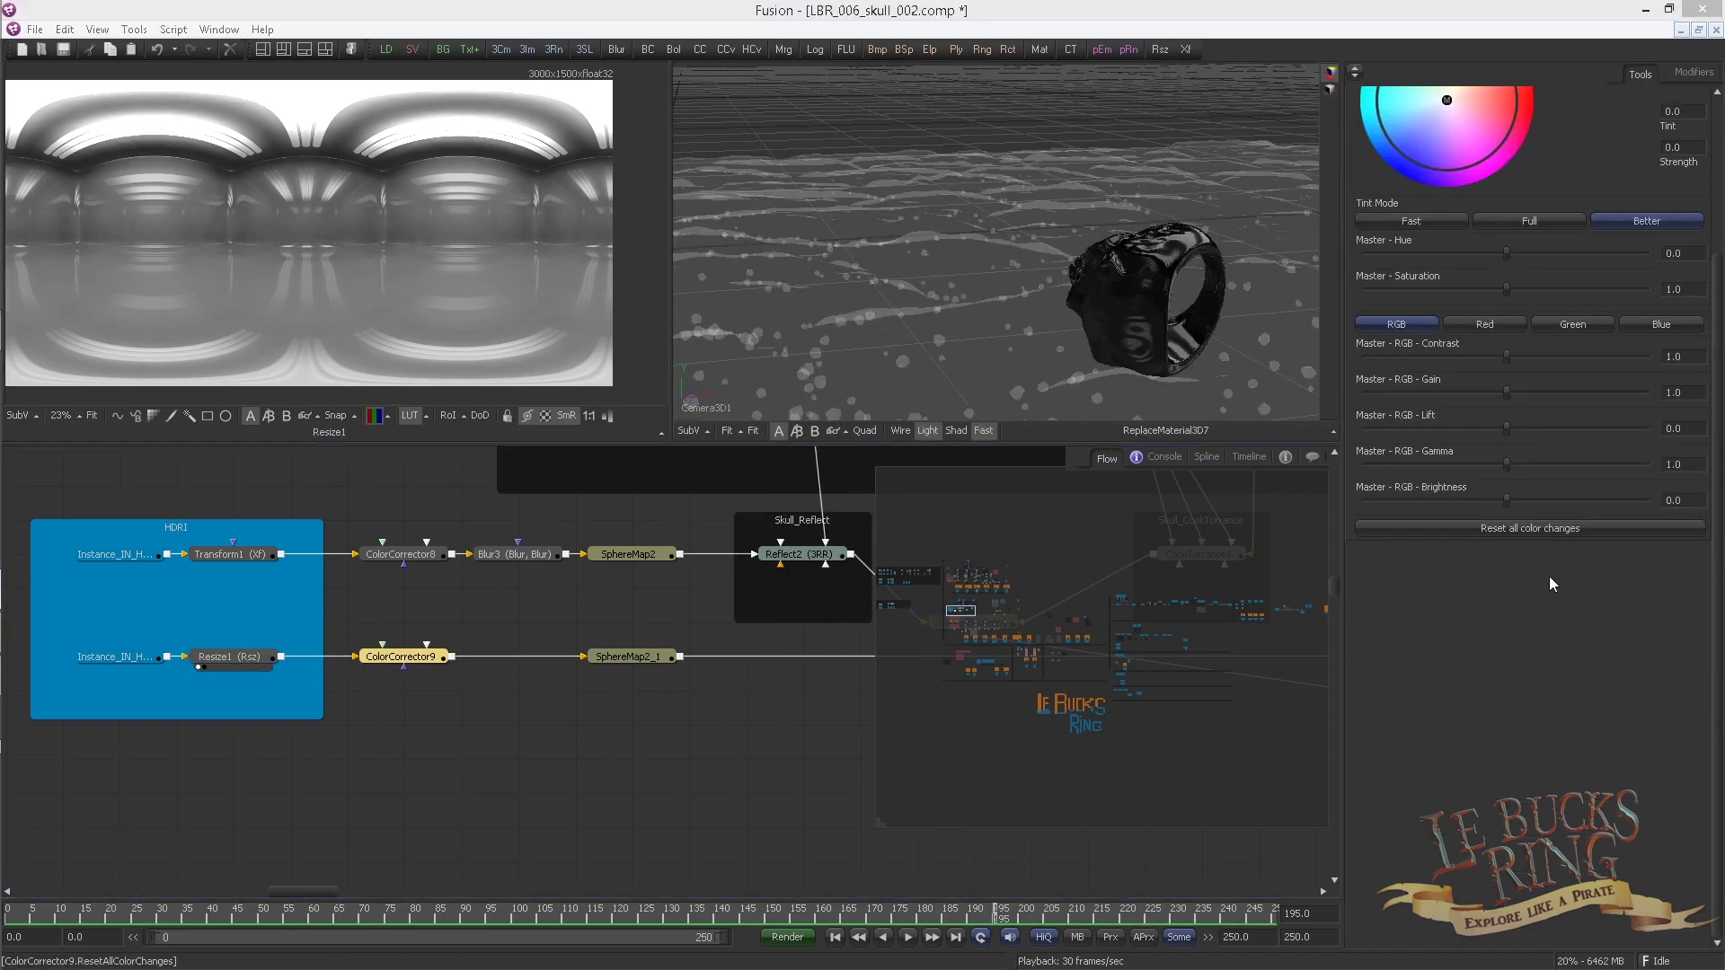
scroll(1442, 481, up, 3)
key(1)
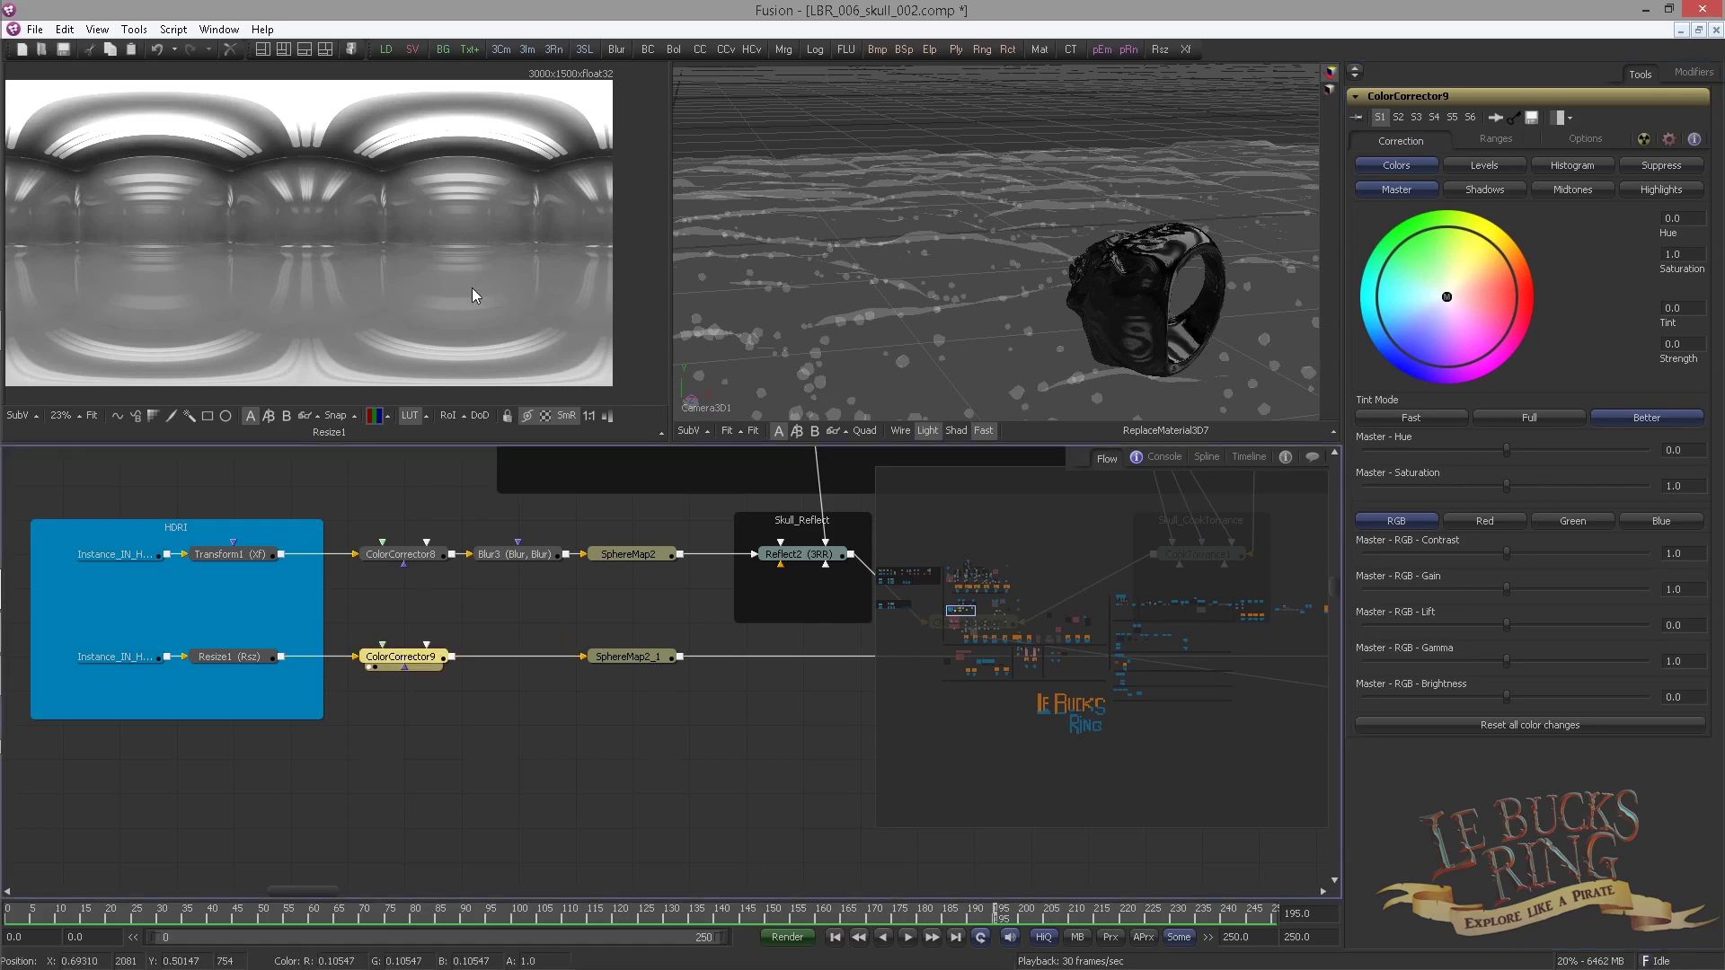
Set the master Saturation of ColorCorrector9 to 0.2666, Tint to 0.5389 and Strength to 0.00302
click(1688, 253)
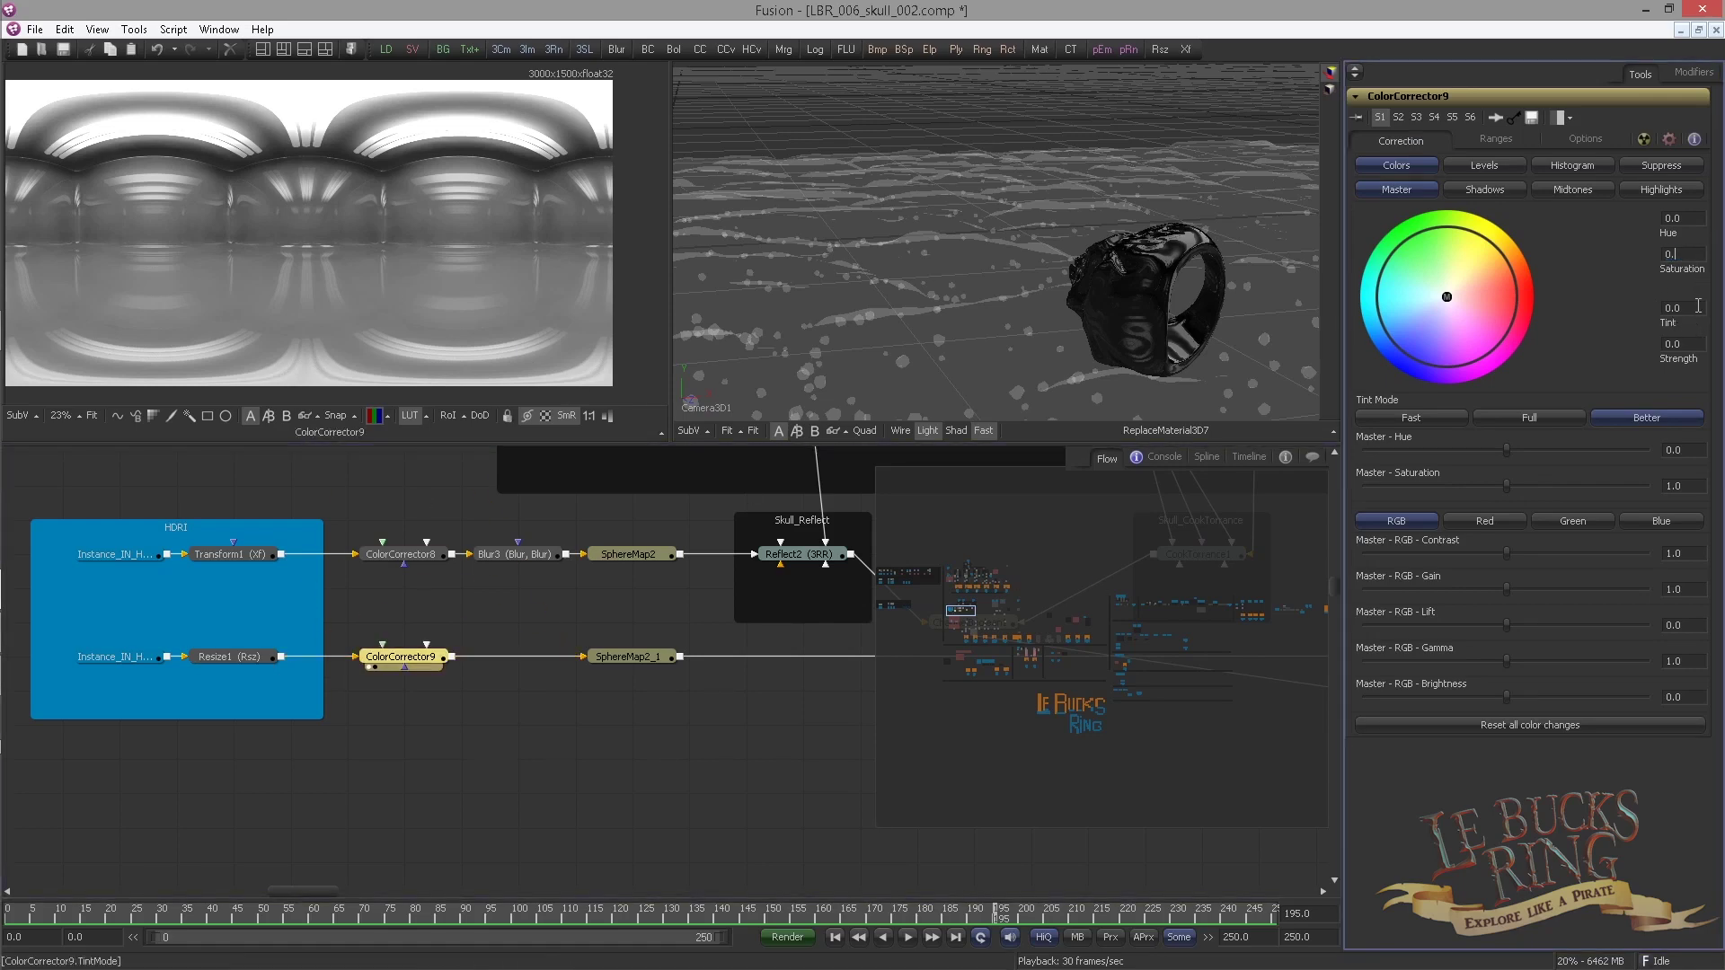
text(0.2666)
key(Tab)
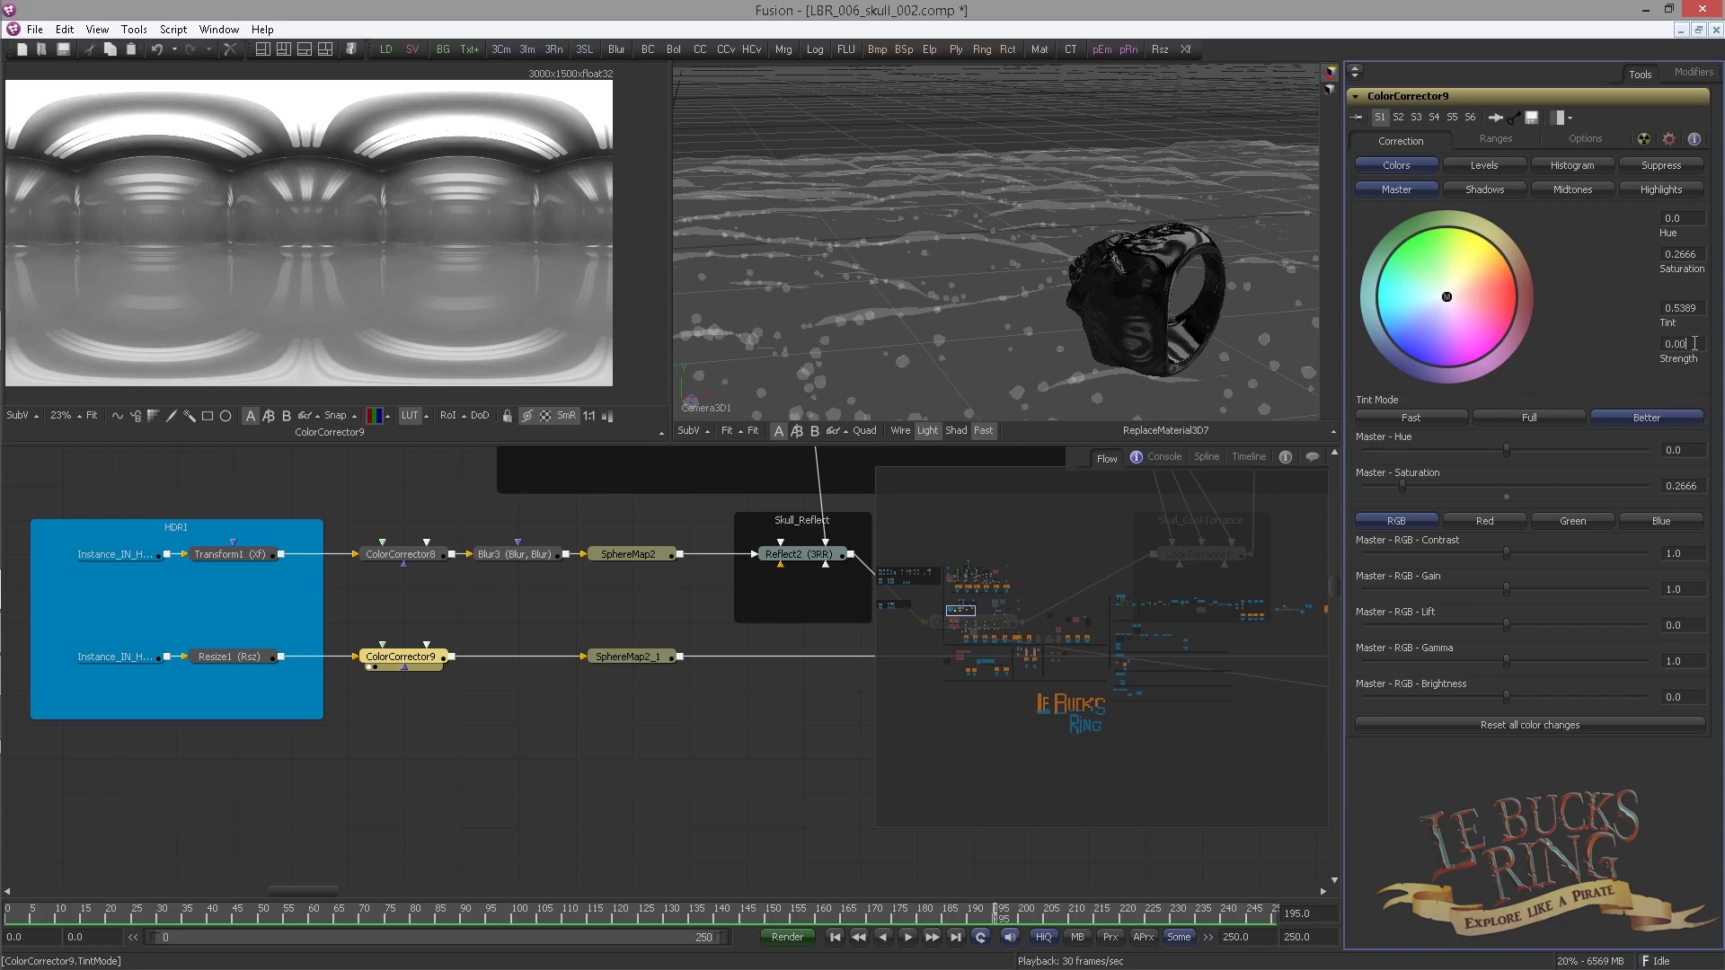
text(2)
key(Return)
Set the master RGB Gain of ColorCorrector9 to 0.919 and its Gamma to 0.2476
text(0.919)
key(Tab)
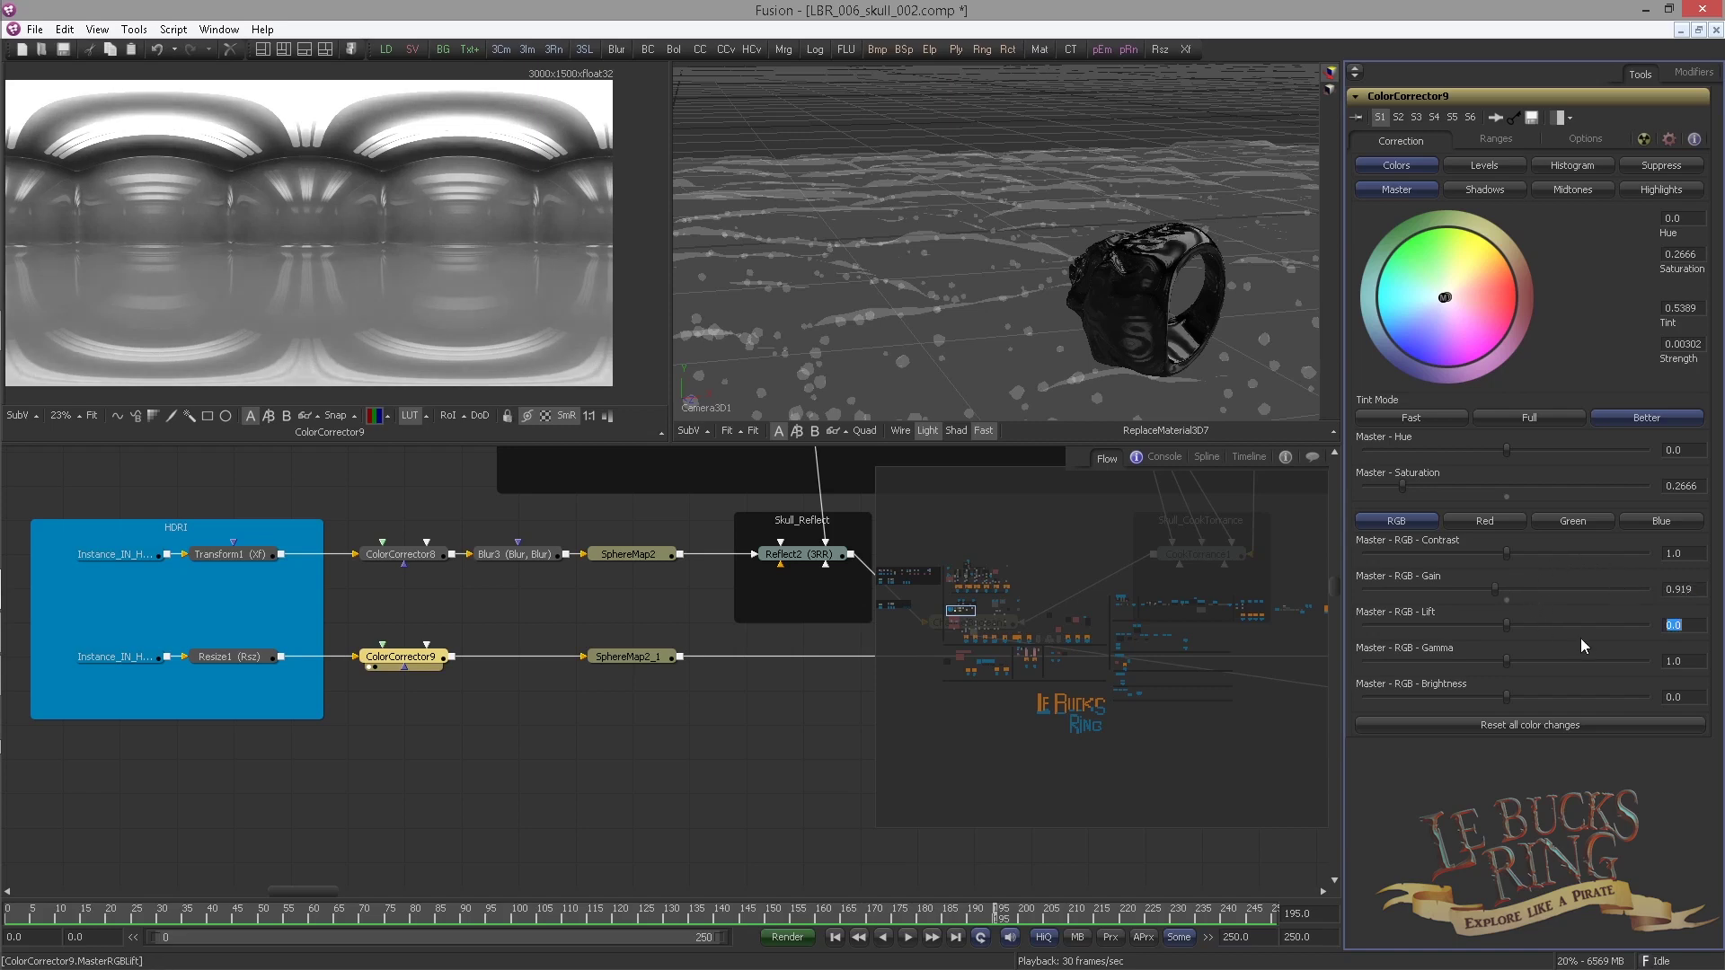
key(Tab)
text(0.2476)
key(Tab)
Play the animation from the first frame to check the ring's darkened studio reflections, and stop playback
click(836, 939)
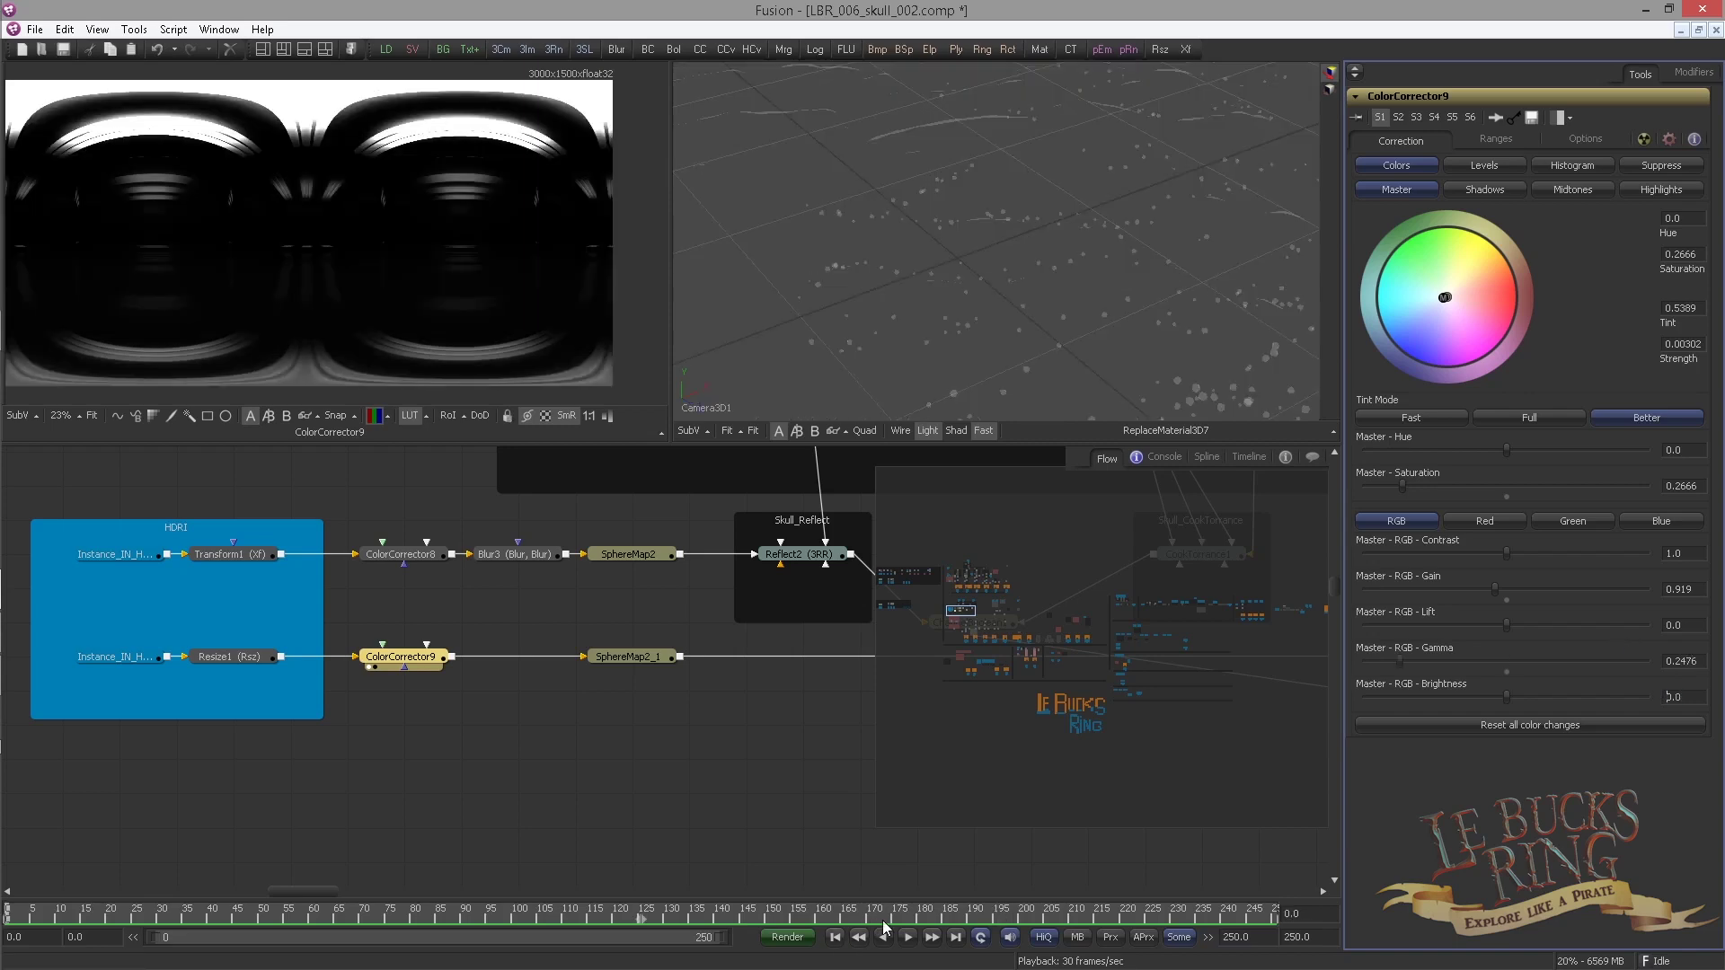
click(909, 937)
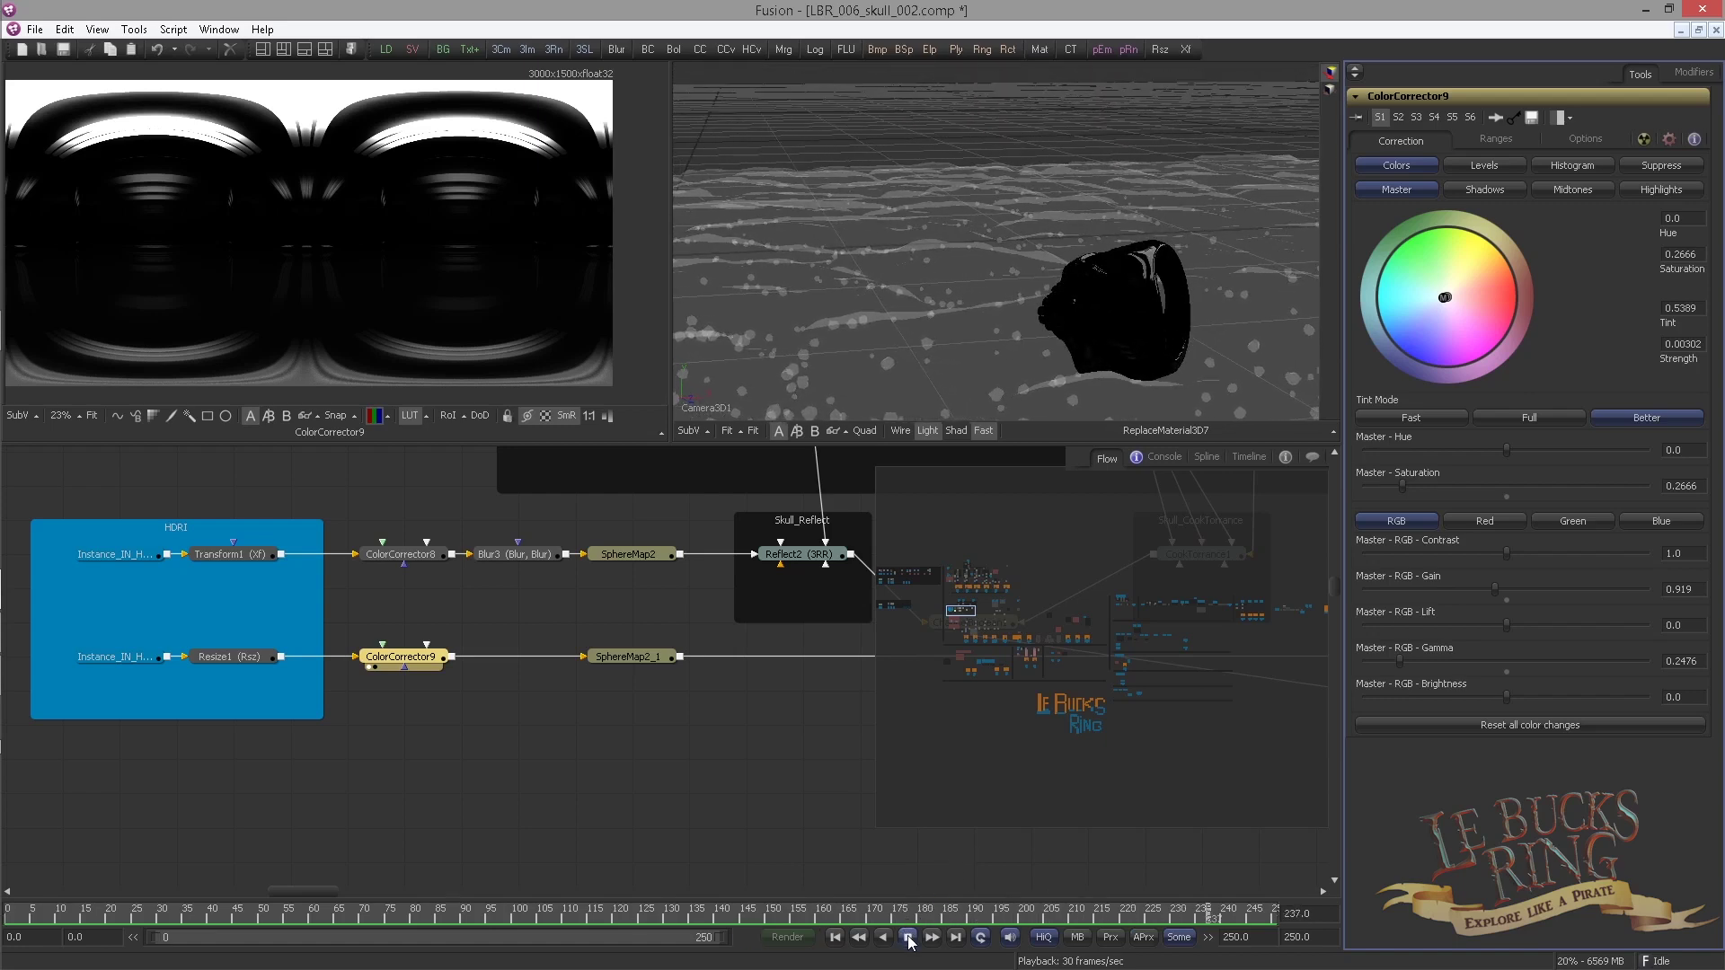
click(907, 936)
Examine the row of orange and blue node groups located below the reflection shader setup in the flow
scroll(673, 697, down, 4)
drag(458, 707, 240, 674)
scroll(386, 666, down, 1)
drag(674, 704, 133, 533)
drag(467, 672, 566, 690)
drag(662, 712, 523, 540)
scroll(485, 628, up, 1)
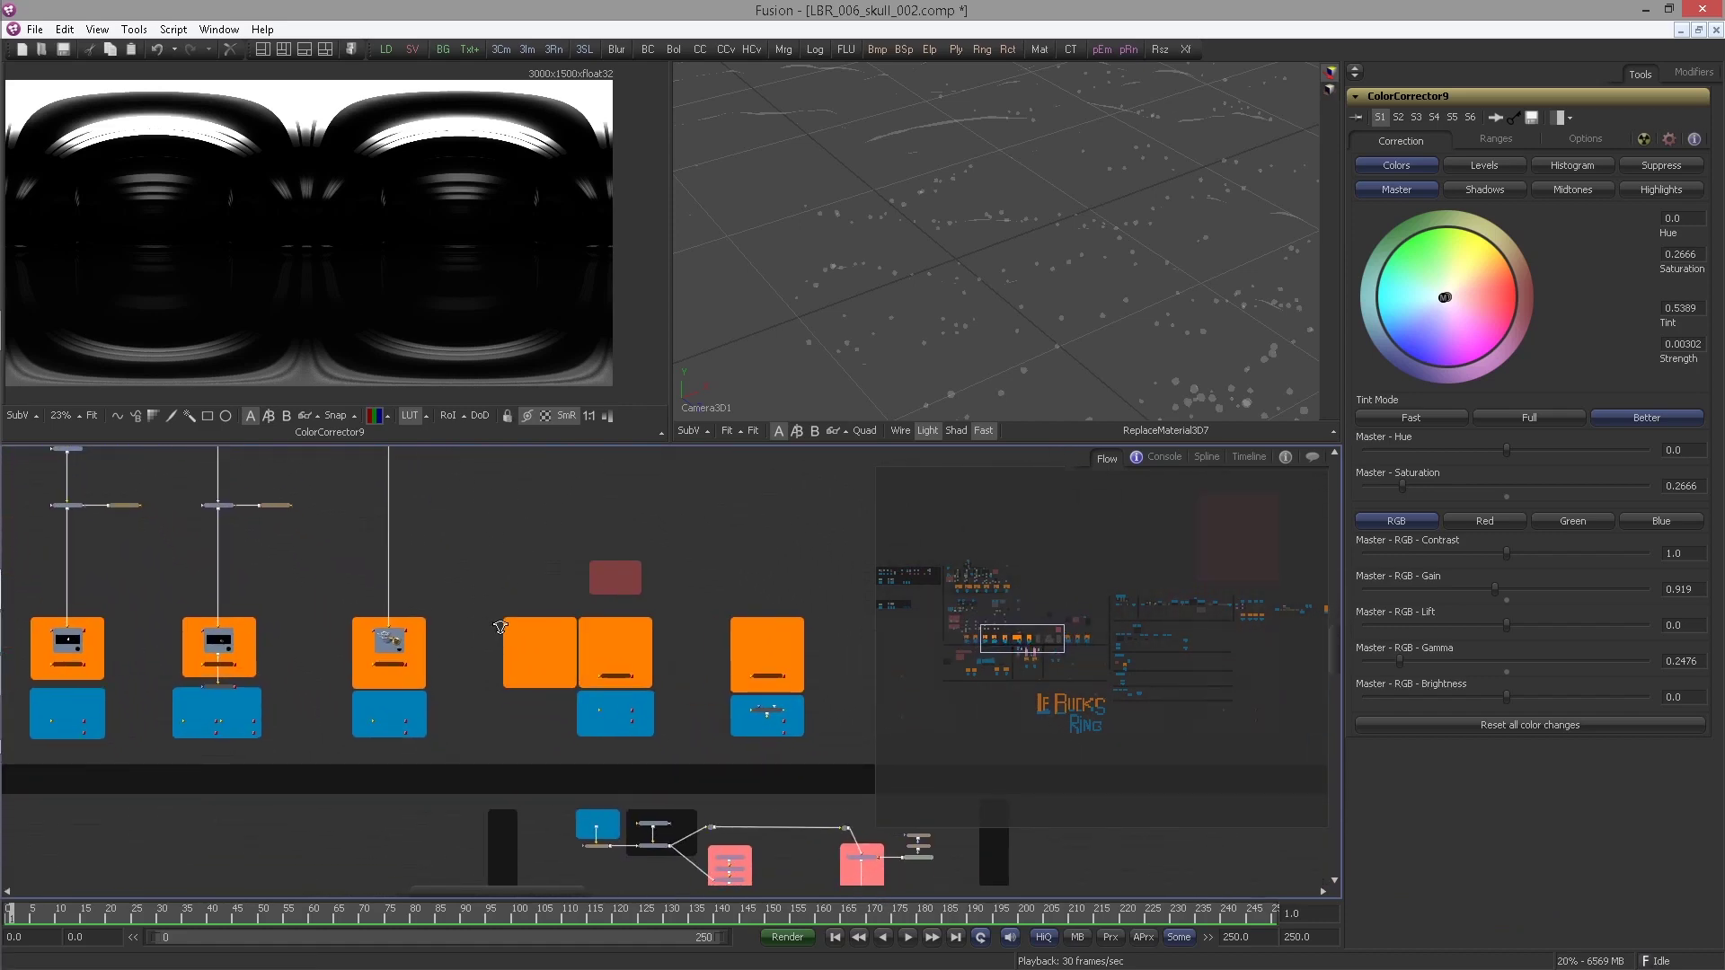